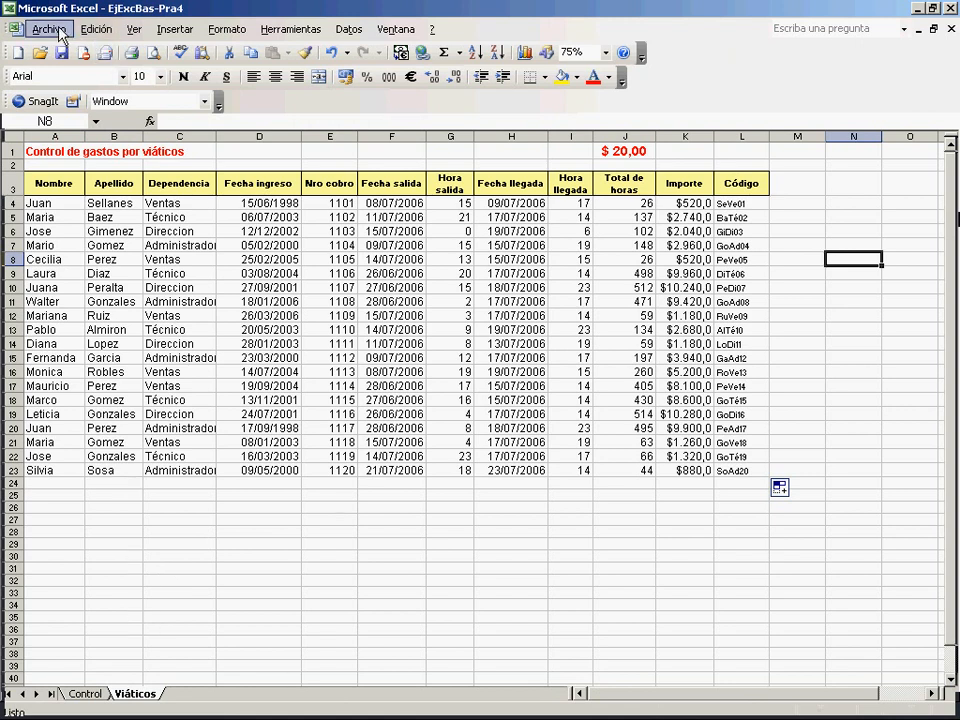
# Insert a new worksheet before Viáticos and rename it Cálculos.
pyautogui.click(175, 29)
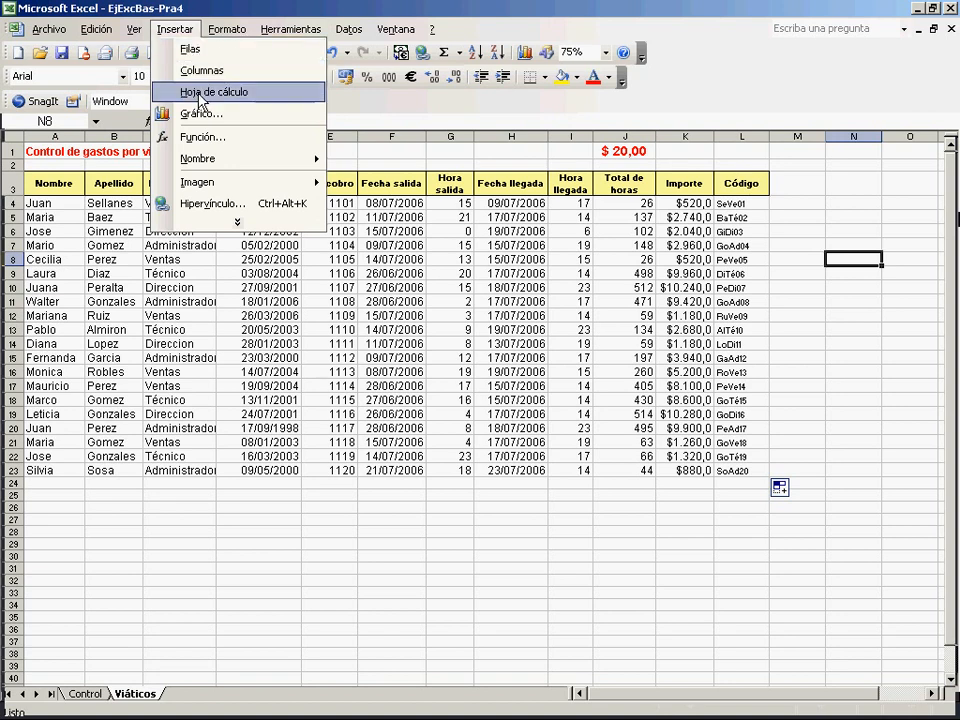
pyautogui.click(199, 93)
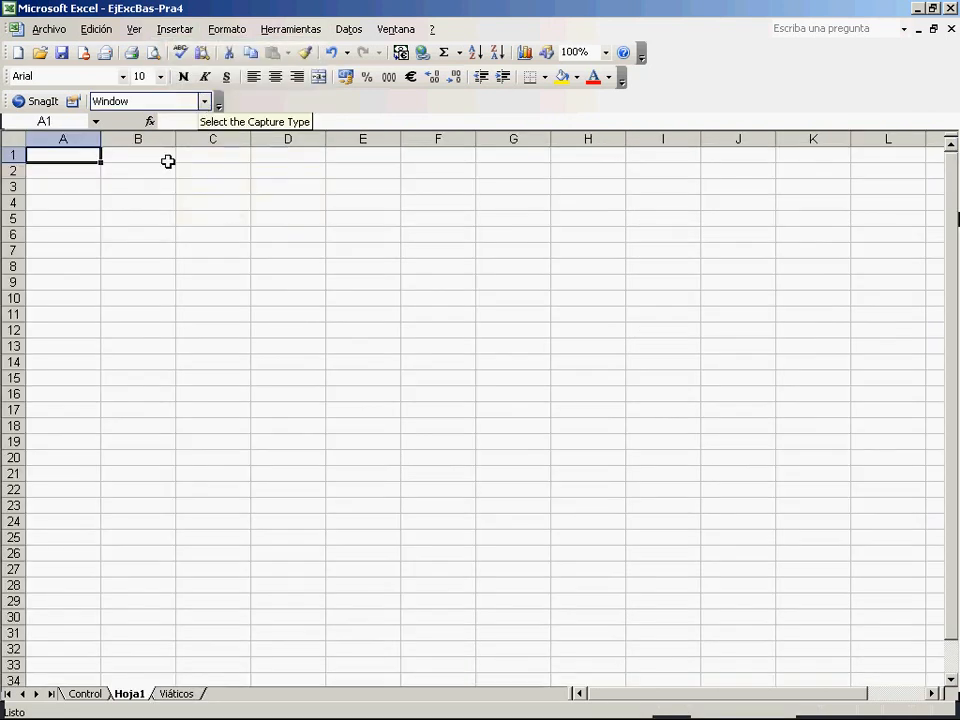
pyautogui.doubleClick(131, 694)
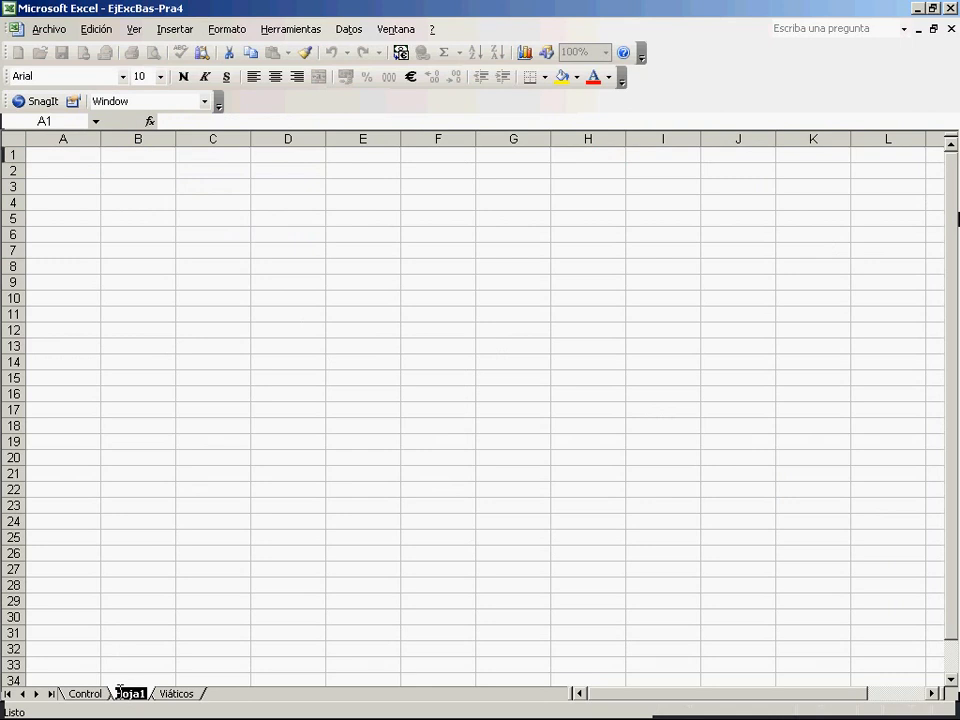
pyautogui.write('d')
pyautogui.write('álculos')
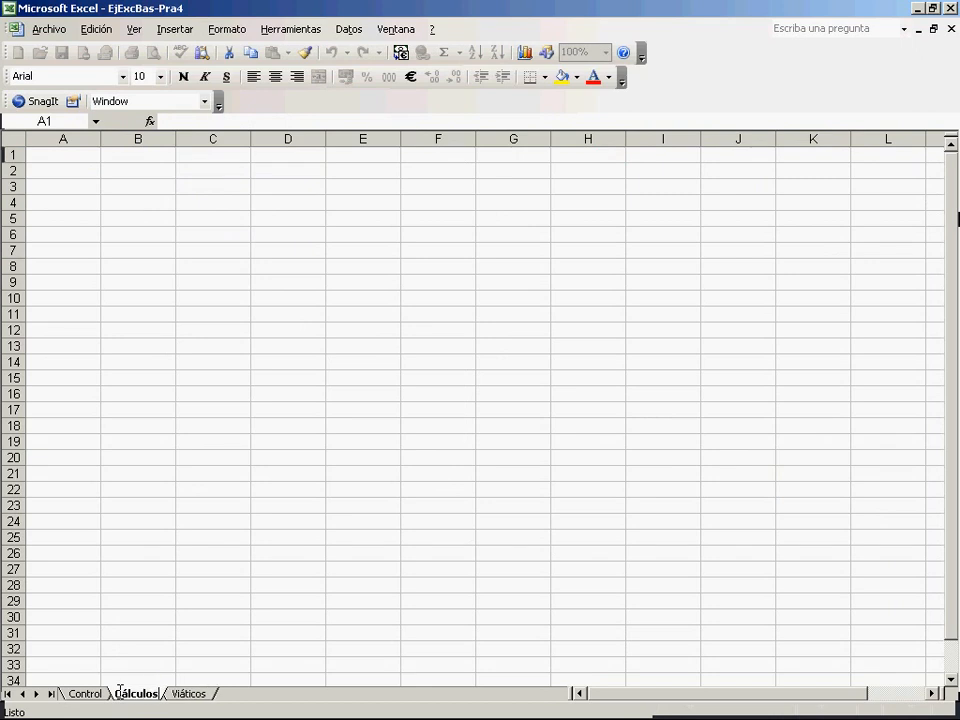
pyautogui.click(165, 437)
pyautogui.click(54, 172)
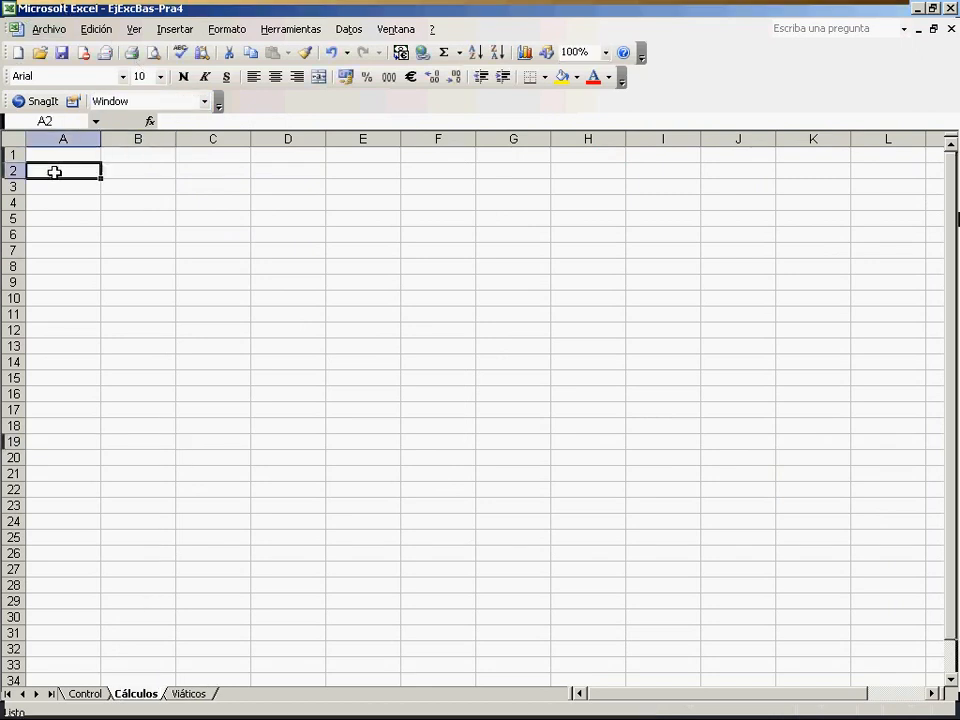
# Copy the Nombre and Apellido columns with headers (A3:B23) from the Viáticos sheet and paste them at A3 of Cálculos.
pyautogui.click(191, 694)
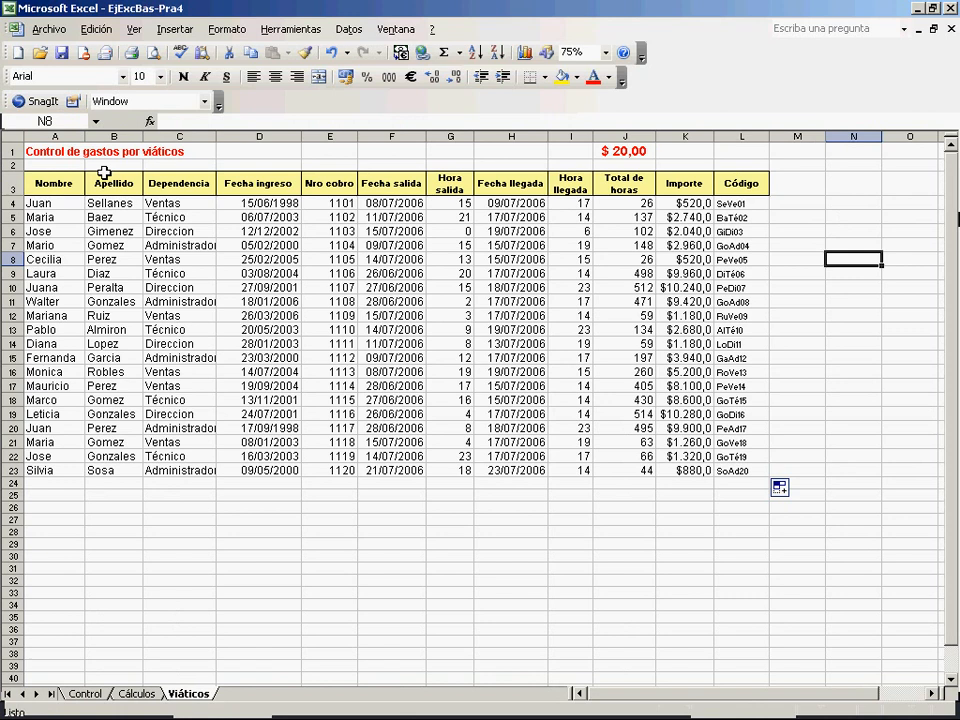
pyautogui.moveTo(56, 183); pyautogui.dragTo(117, 472)
pyautogui.hotkey('ctrl', 'c')
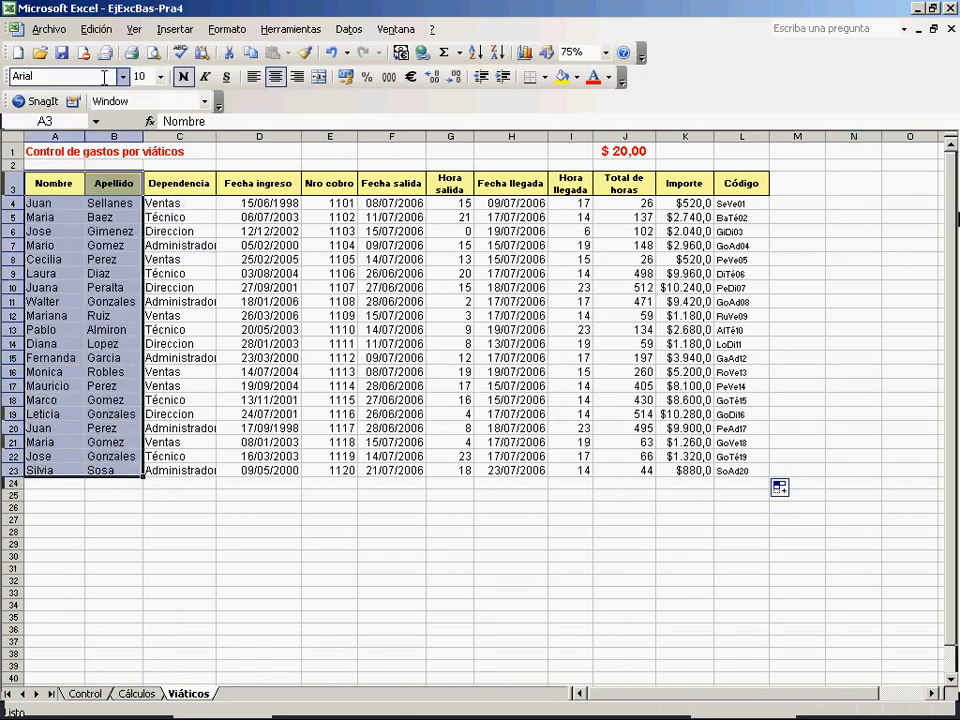
pyautogui.click(97, 29)
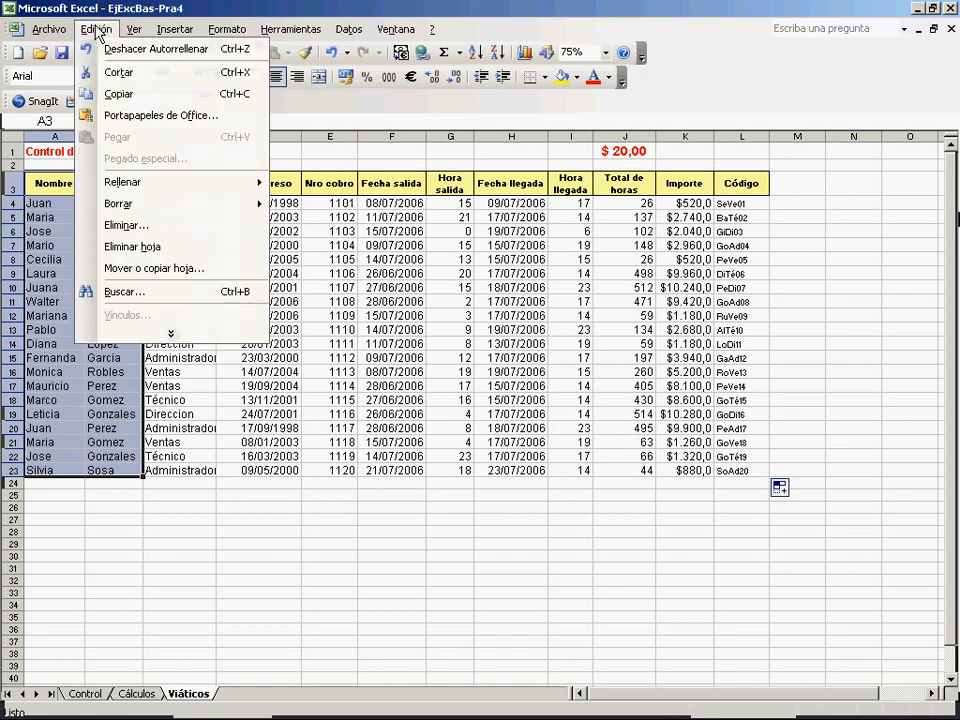
pyautogui.click(128, 94)
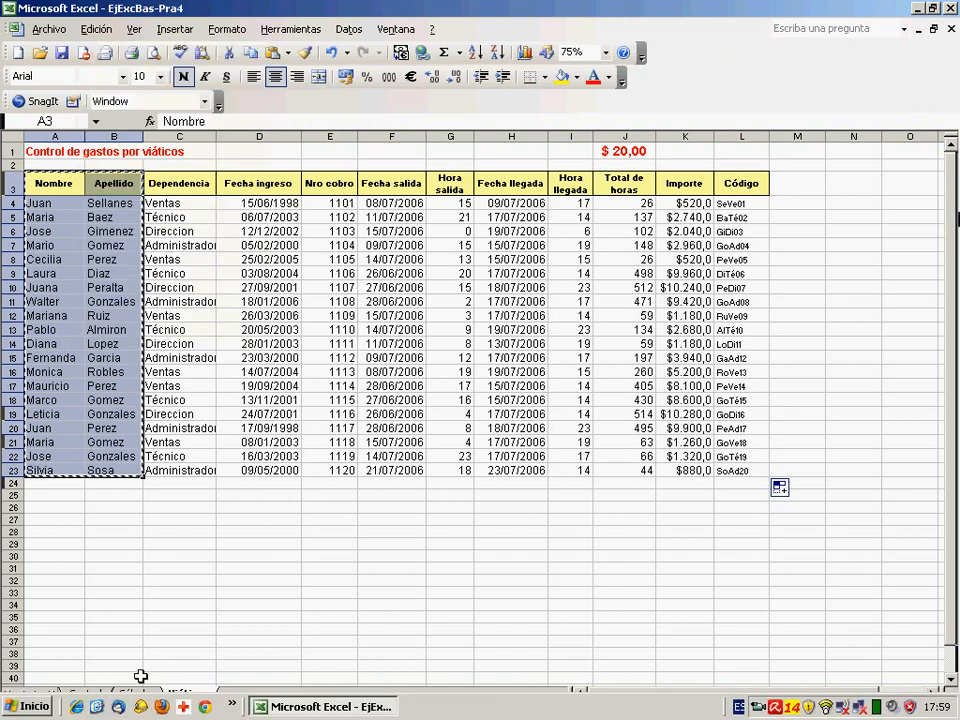
pyautogui.click(137, 694)
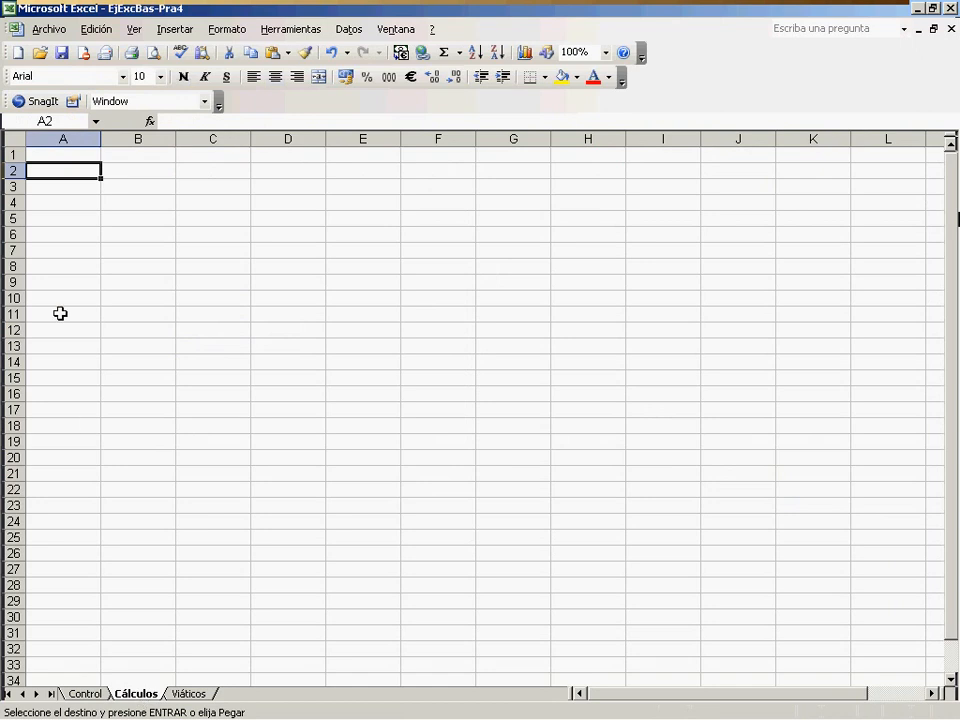
pyautogui.click(57, 185)
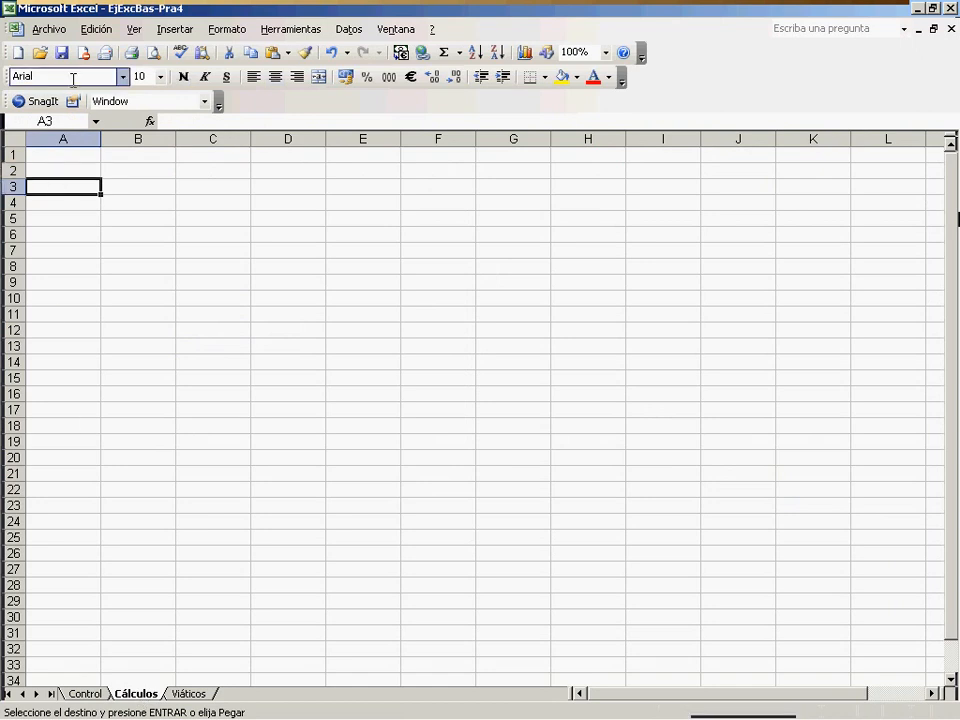
pyautogui.click(95, 30)
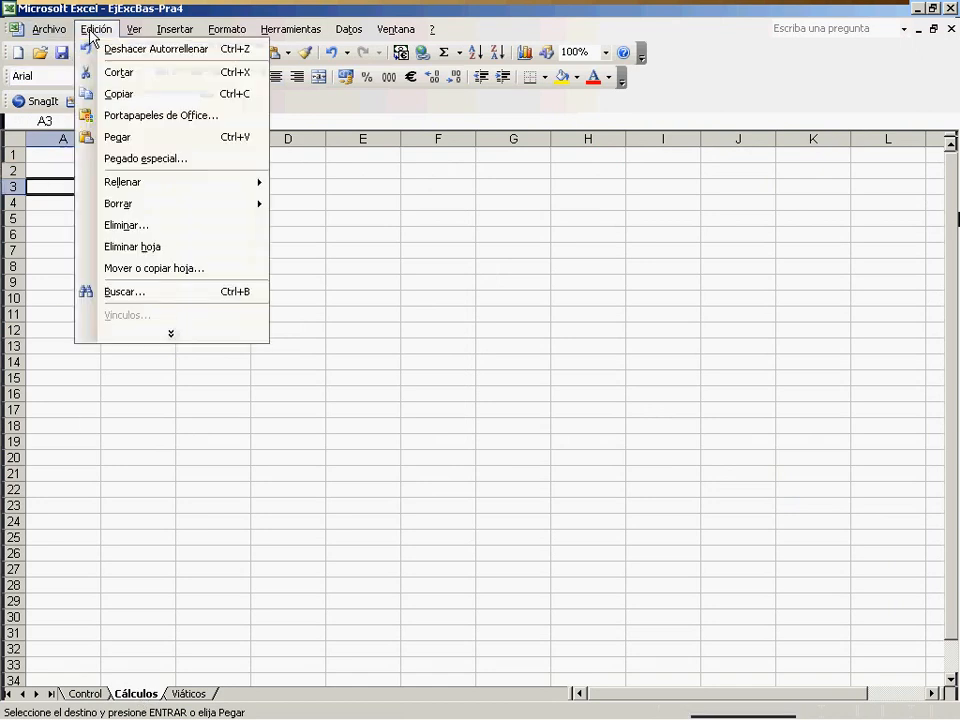
pyautogui.click(133, 139)
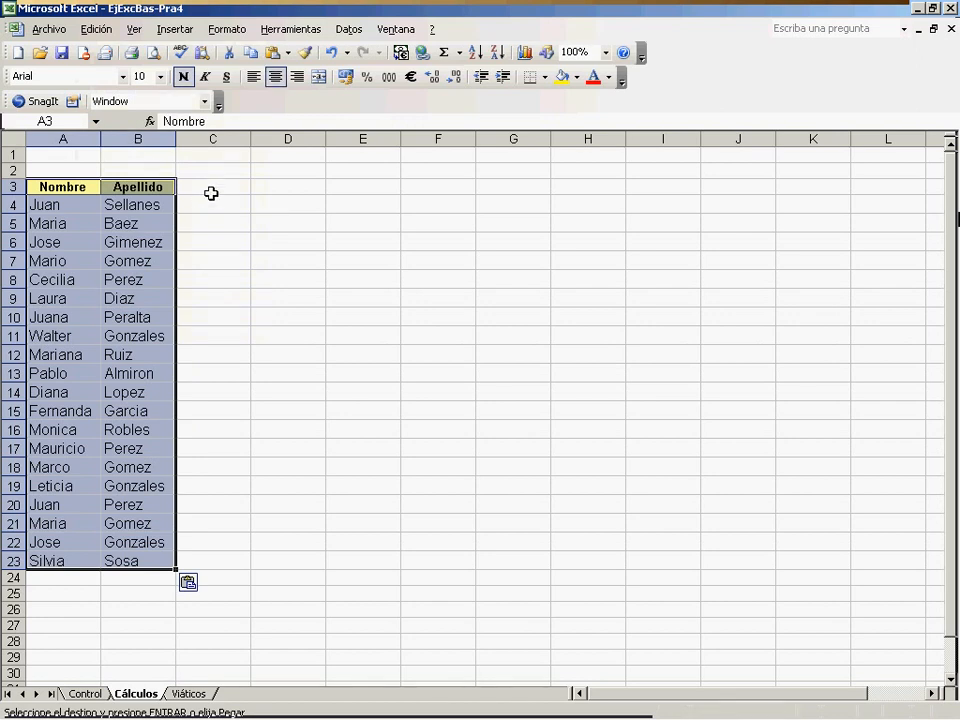
# Copy the Fecha ingreso column (D3:D23) from Viáticos to C3 of Cálculos and autofit column C to show the dates.
pyautogui.click(212, 195)
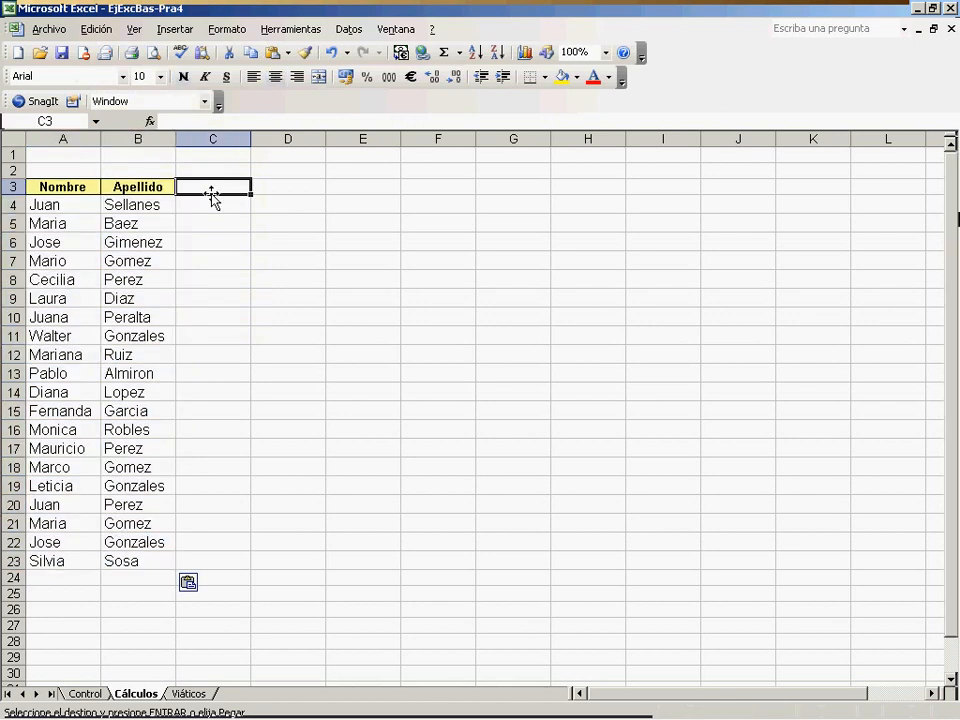
pyautogui.click(189, 693)
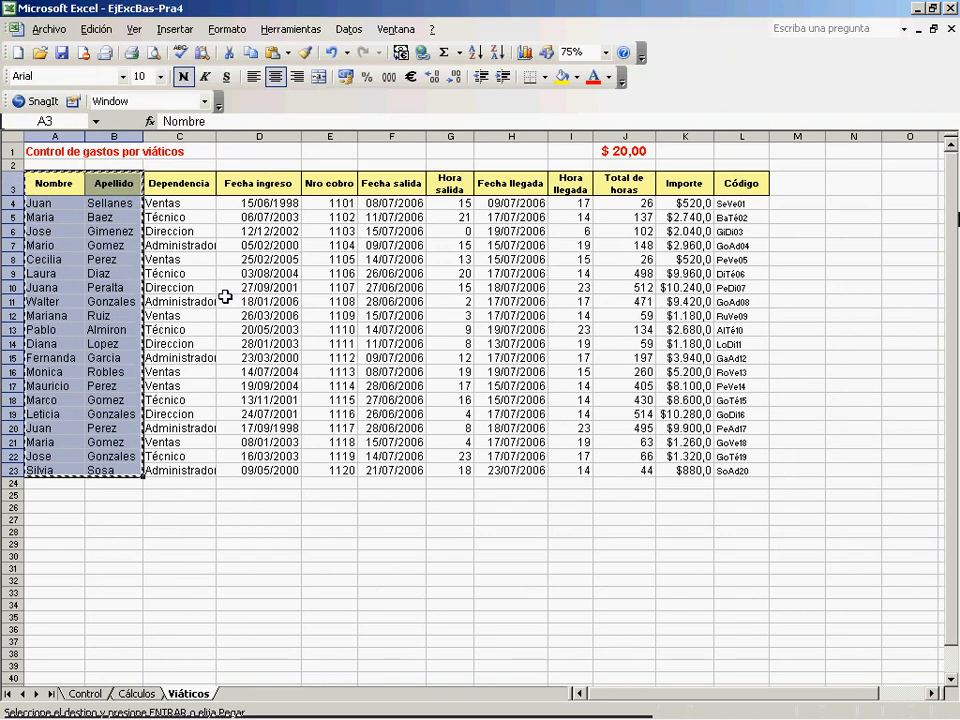
pyautogui.moveTo(273, 182); pyautogui.dragTo(281, 469)
pyautogui.click(96, 29)
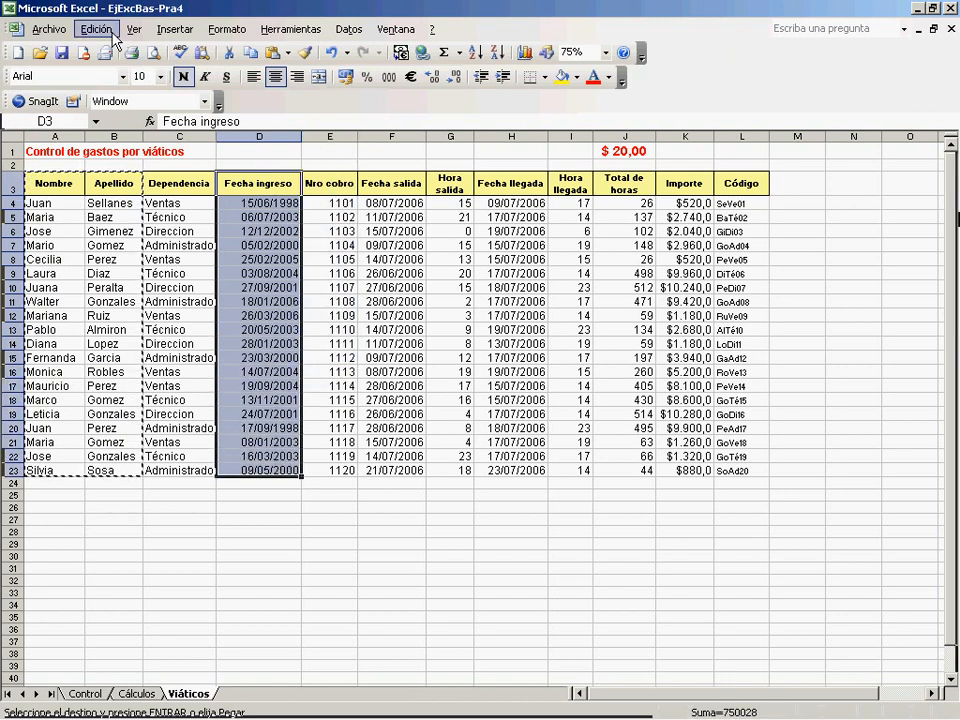
pyautogui.click(118, 93)
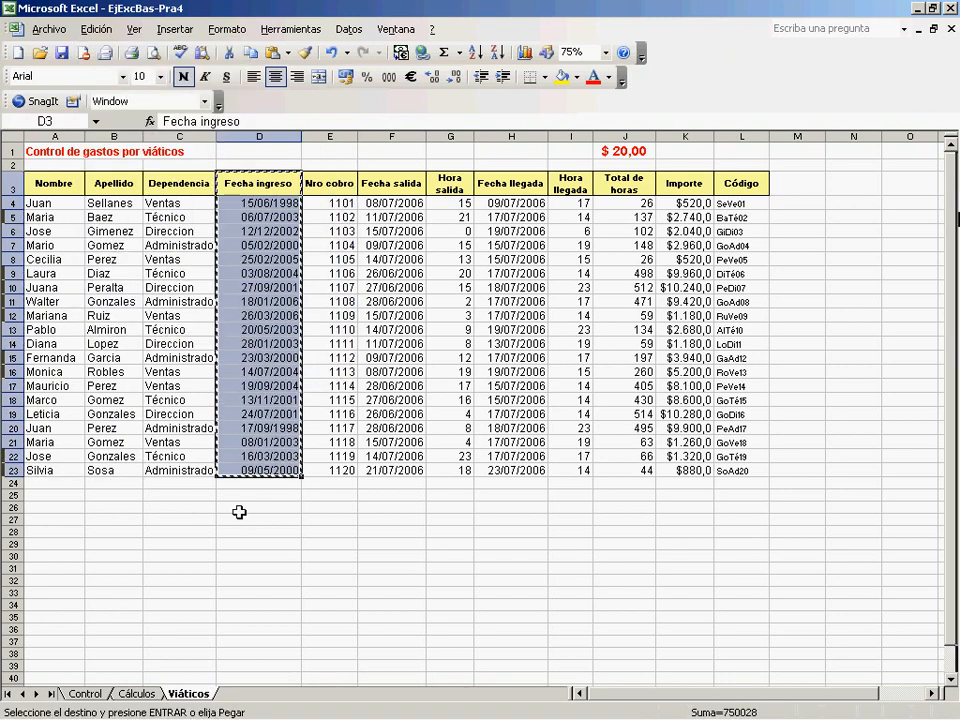
pyautogui.click(139, 693)
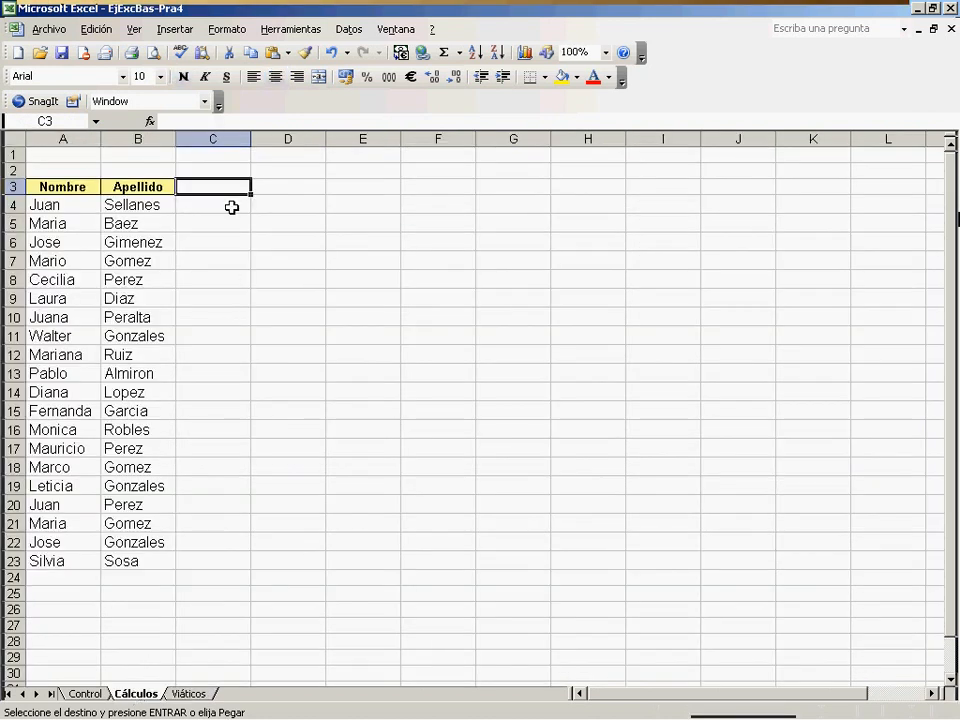
pyautogui.click(100, 35)
pyautogui.click(144, 137)
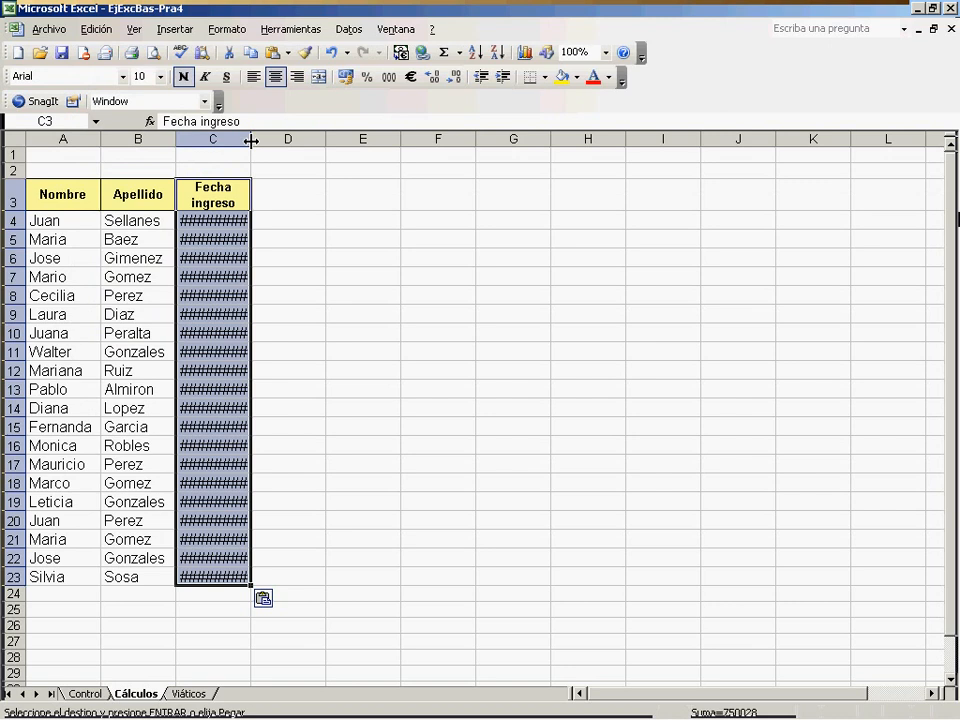
pyautogui.click(308, 262)
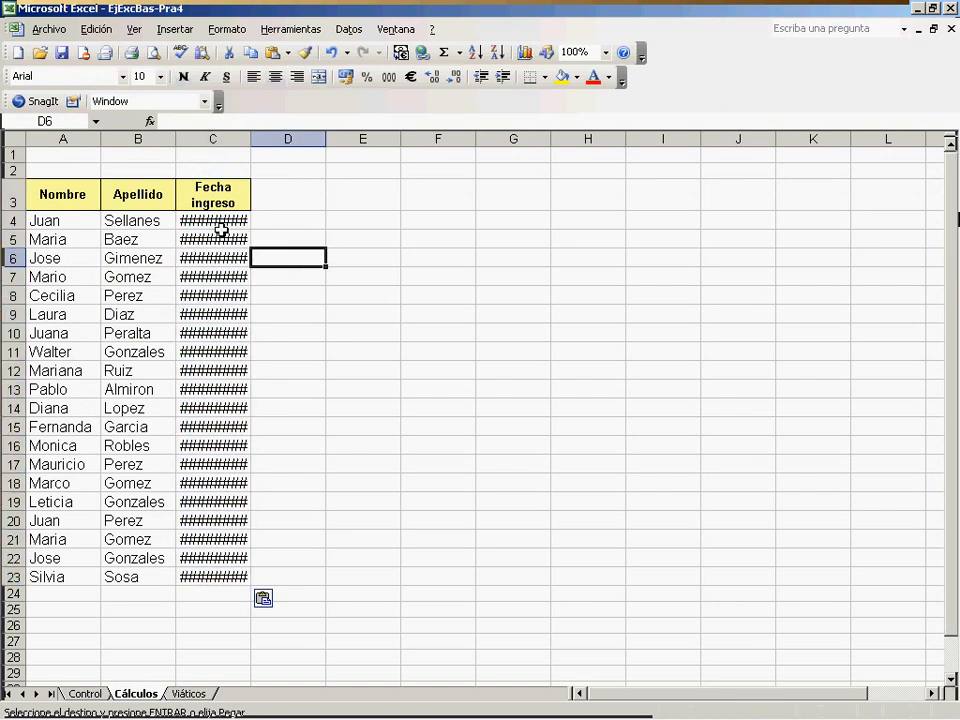
pyautogui.doubleClick(249, 141)
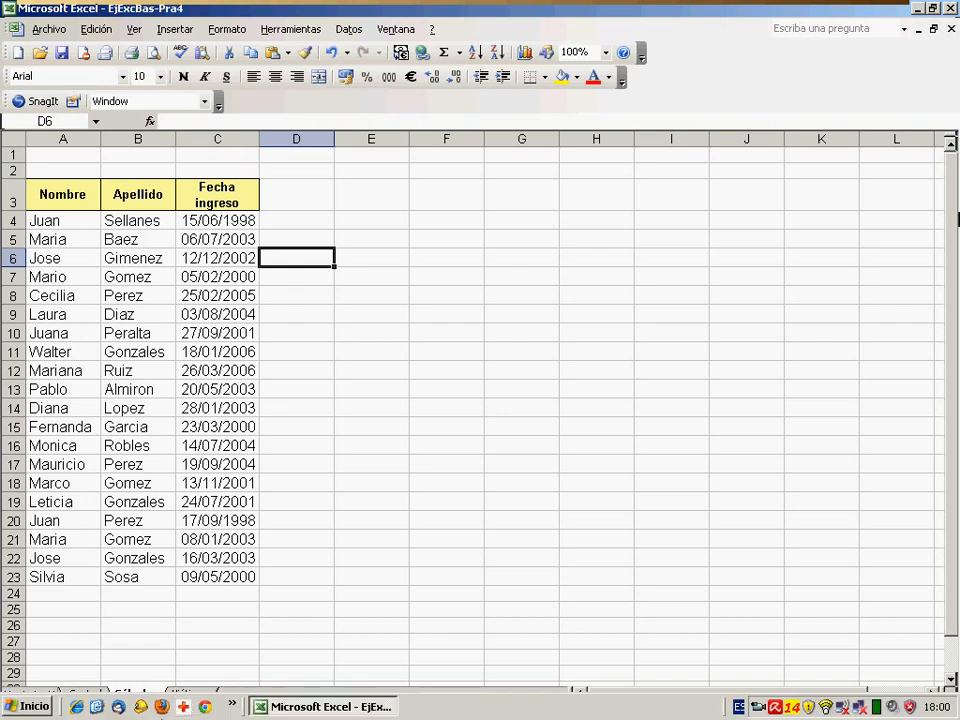
# Copy the Importe column (K3:K23) from the Viáticos sheet and paste it at D3 of Cálculos.
pyautogui.click(187, 694)
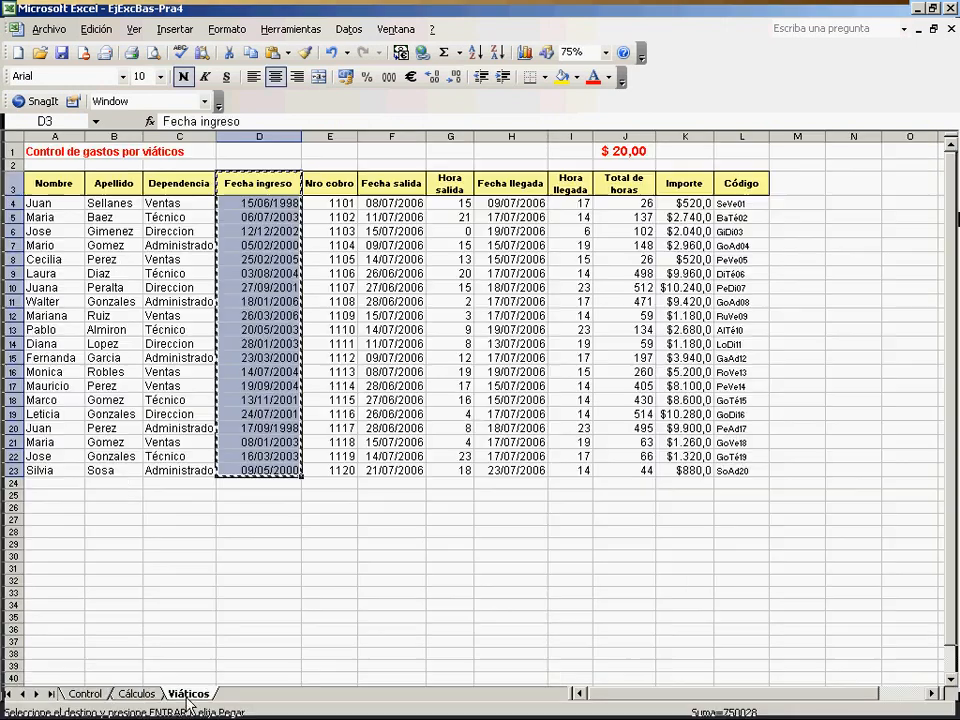
pyautogui.moveTo(685, 183); pyautogui.dragTo(703, 473)
pyautogui.hotkey('ctrl', 'c')
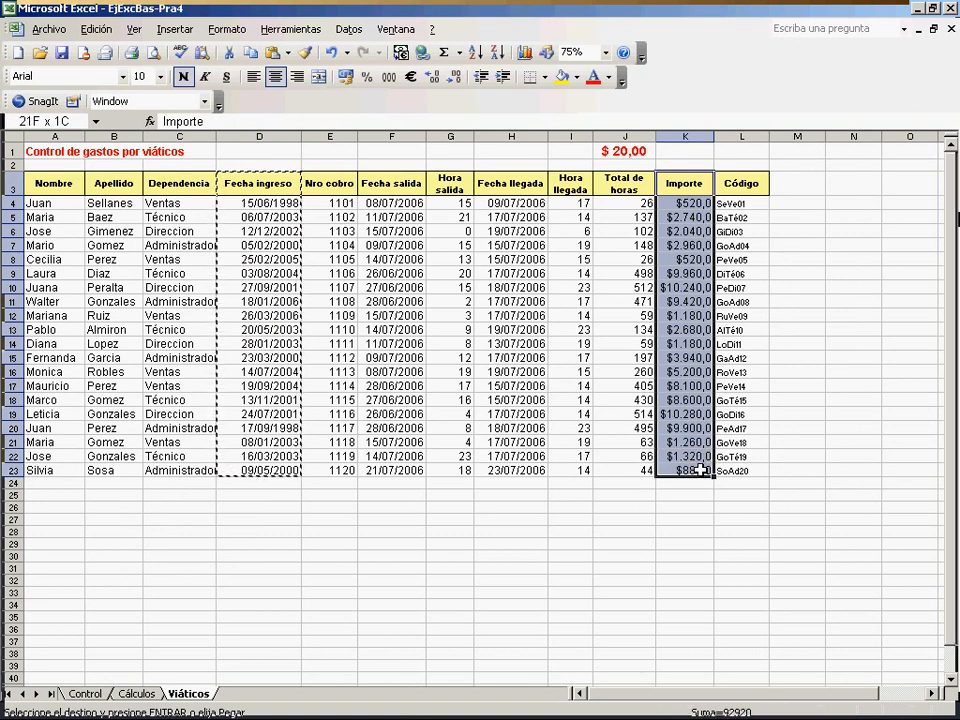
pyautogui.click(98, 32)
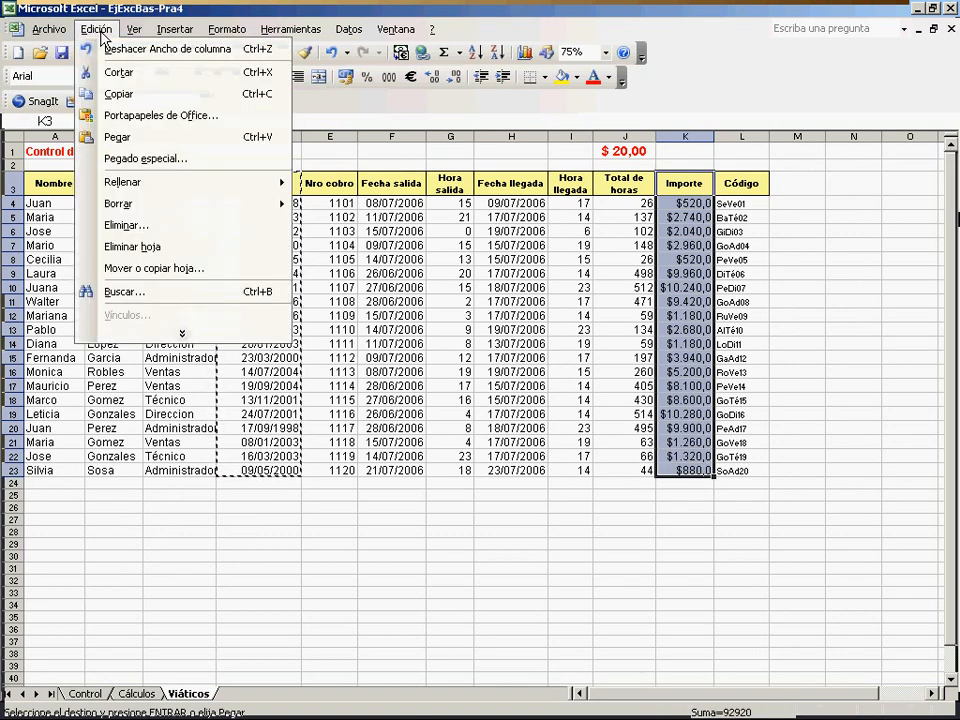
pyautogui.click(125, 92)
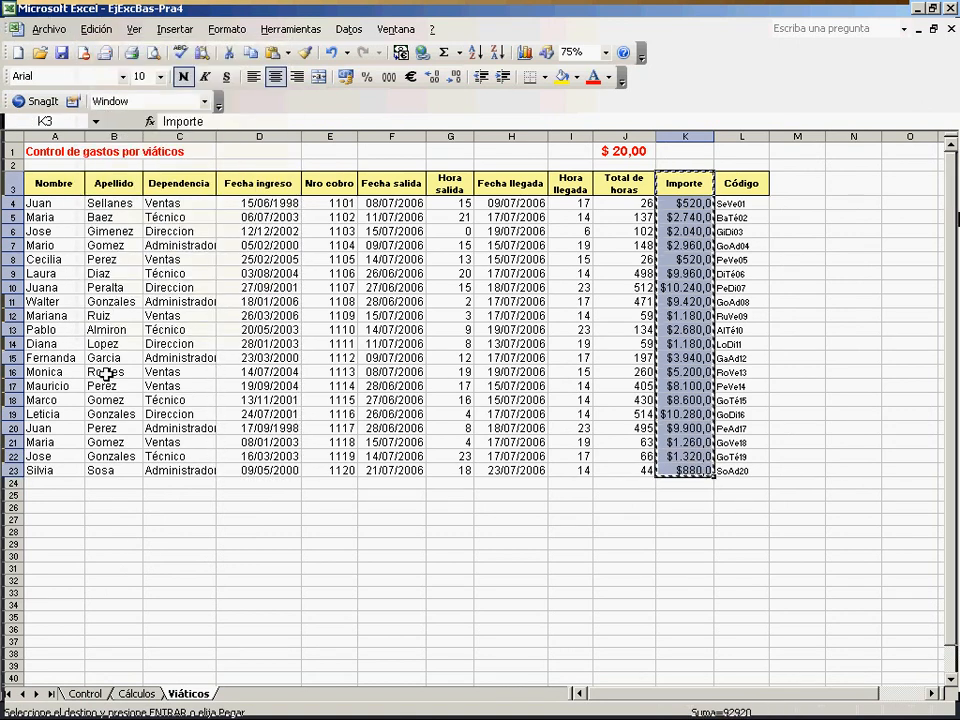
pyautogui.click(135, 694)
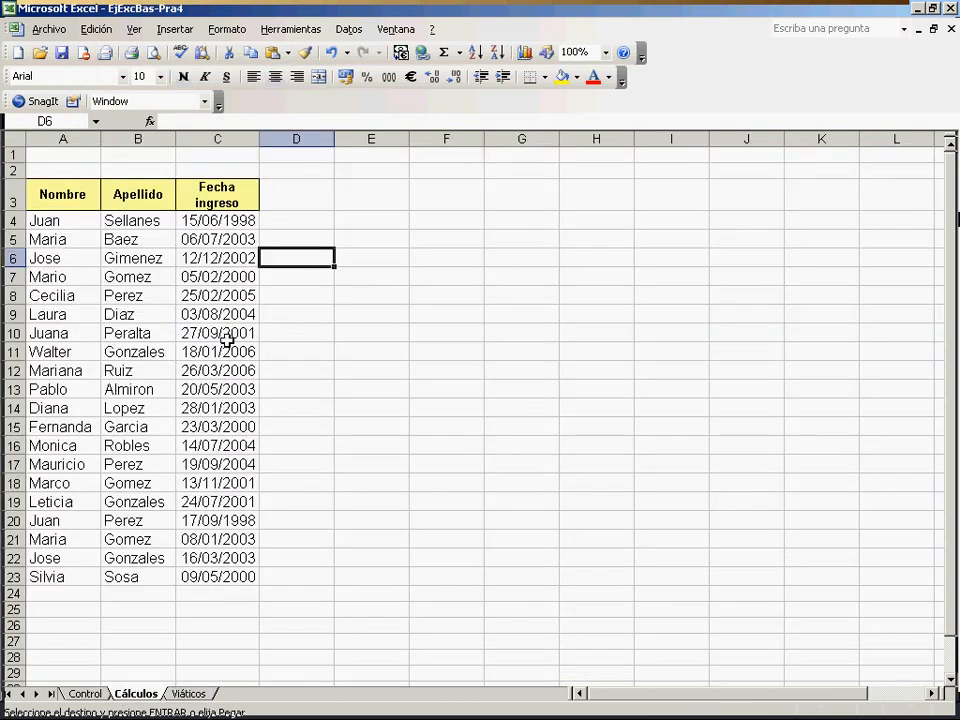
pyautogui.click(285, 190)
pyautogui.rightClick(285, 190)
pyautogui.click(354, 249)
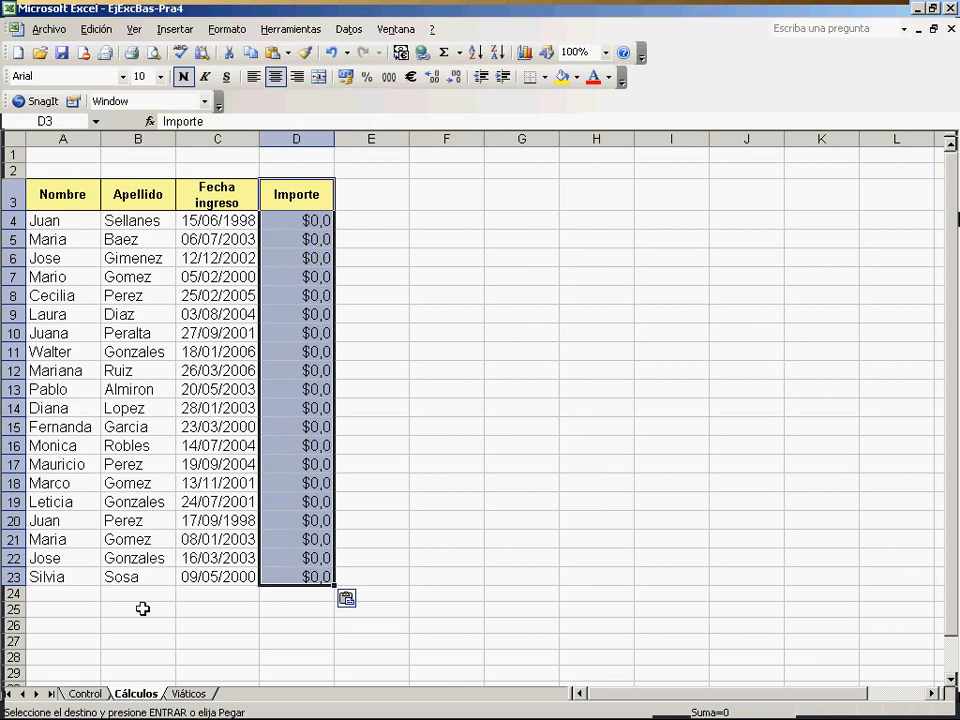
pyautogui.click(185, 694)
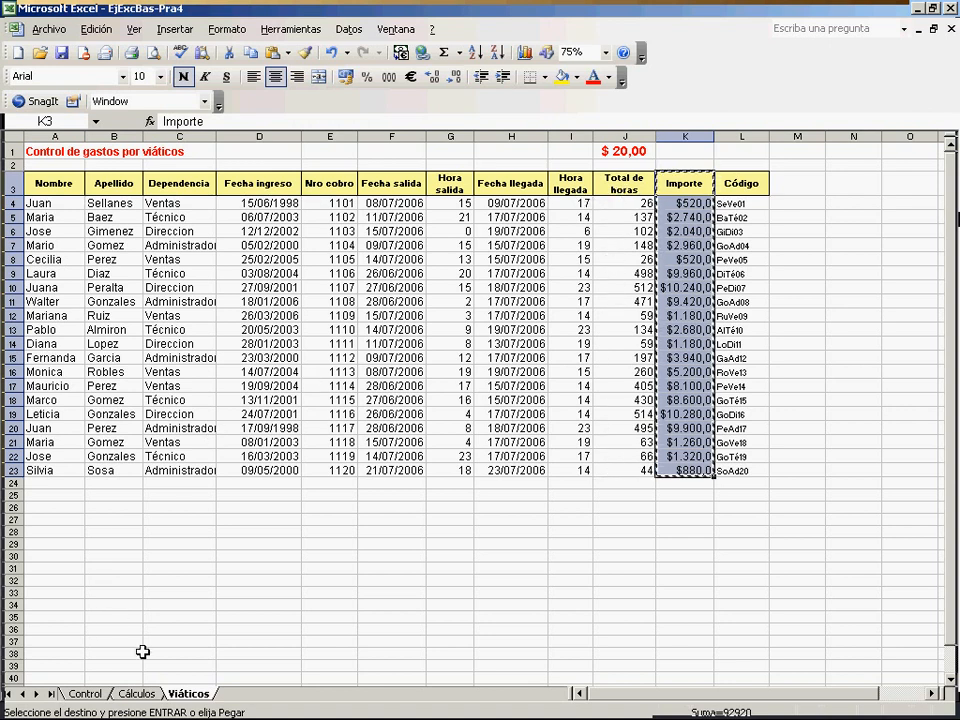
pyautogui.click(135, 693)
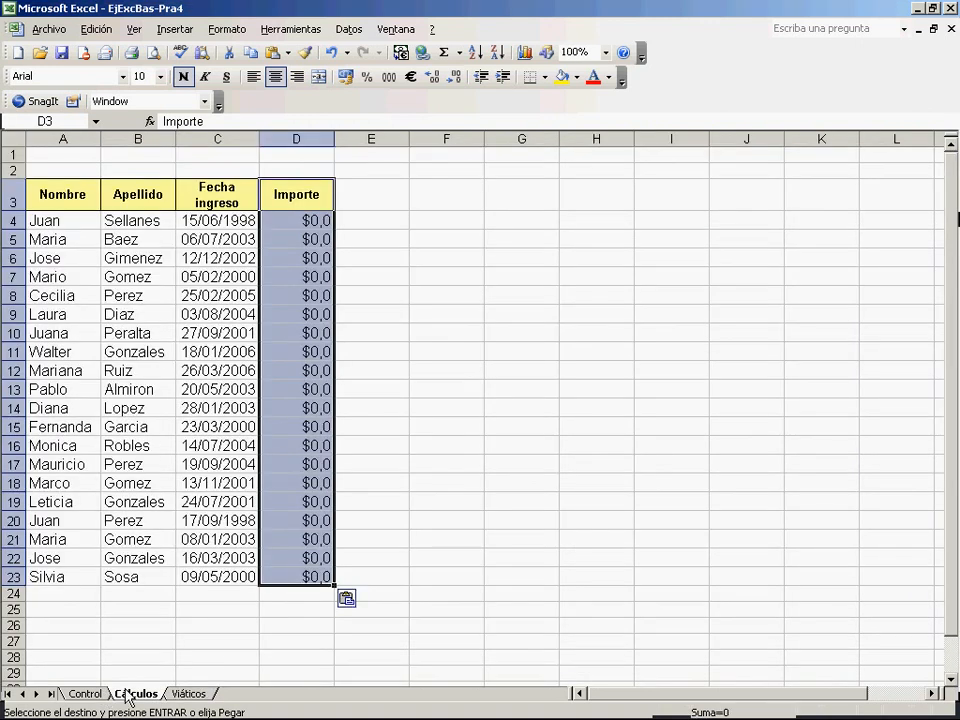
pyautogui.rightClick(295, 199)
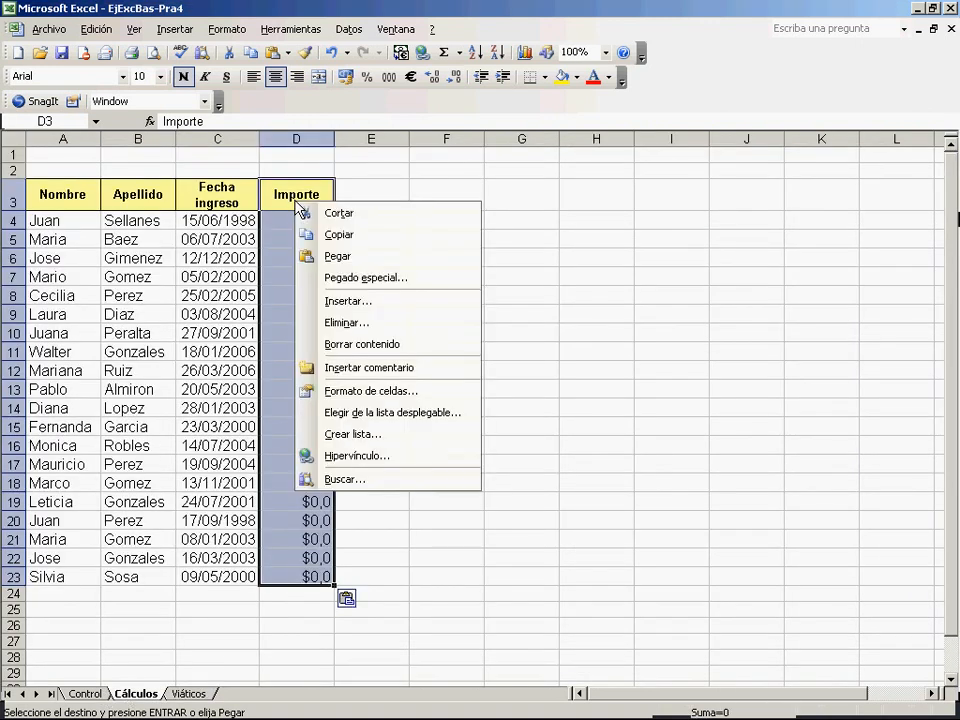
pyautogui.click(371, 287)
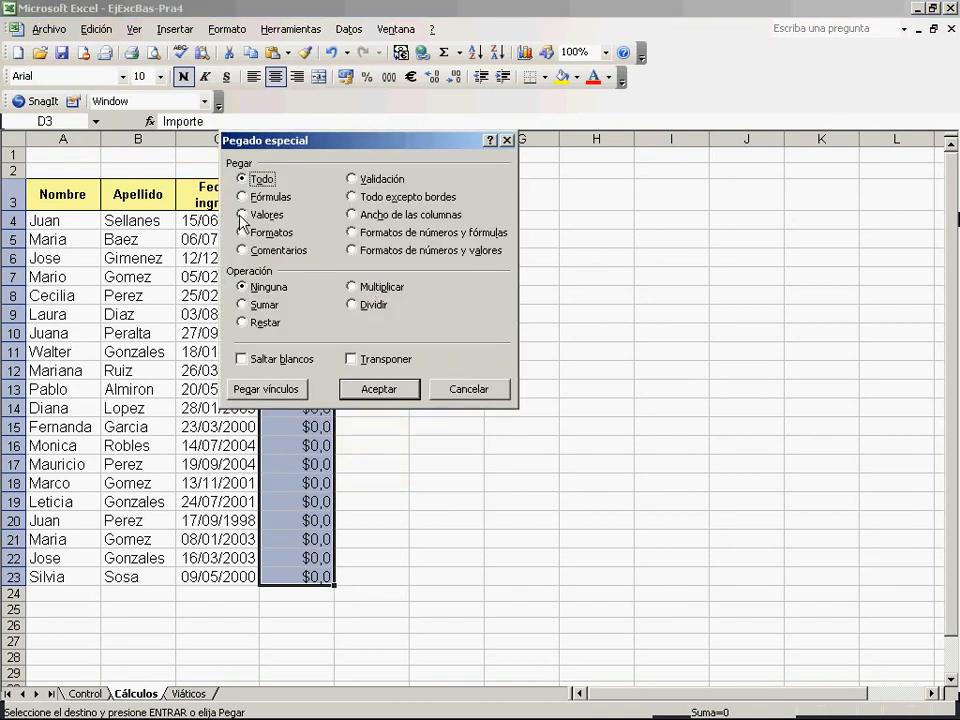
pyautogui.click(482, 389)
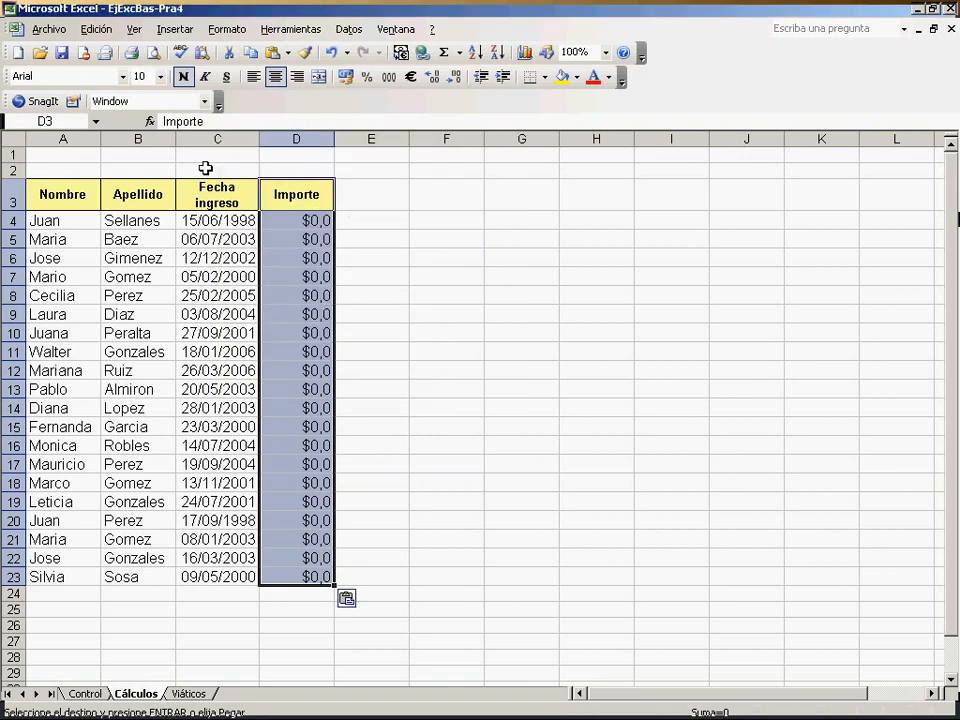
# Paste the copied Importe data over D3:D23 of Cálculos with Paste Special, using only Valores.
pyautogui.click(93, 30)
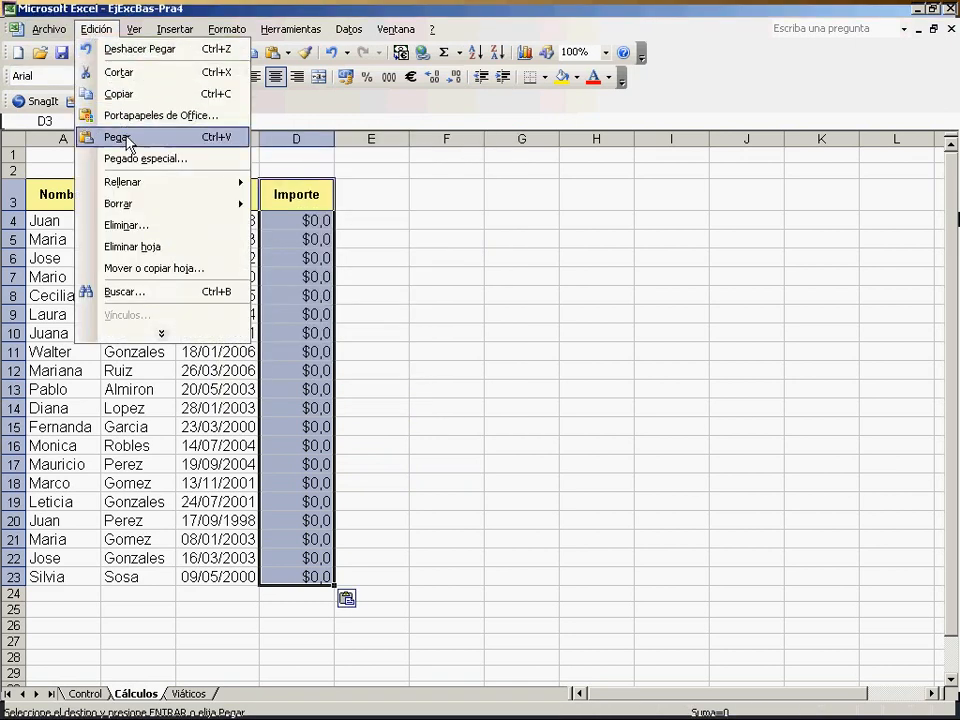
pyautogui.click(131, 160)
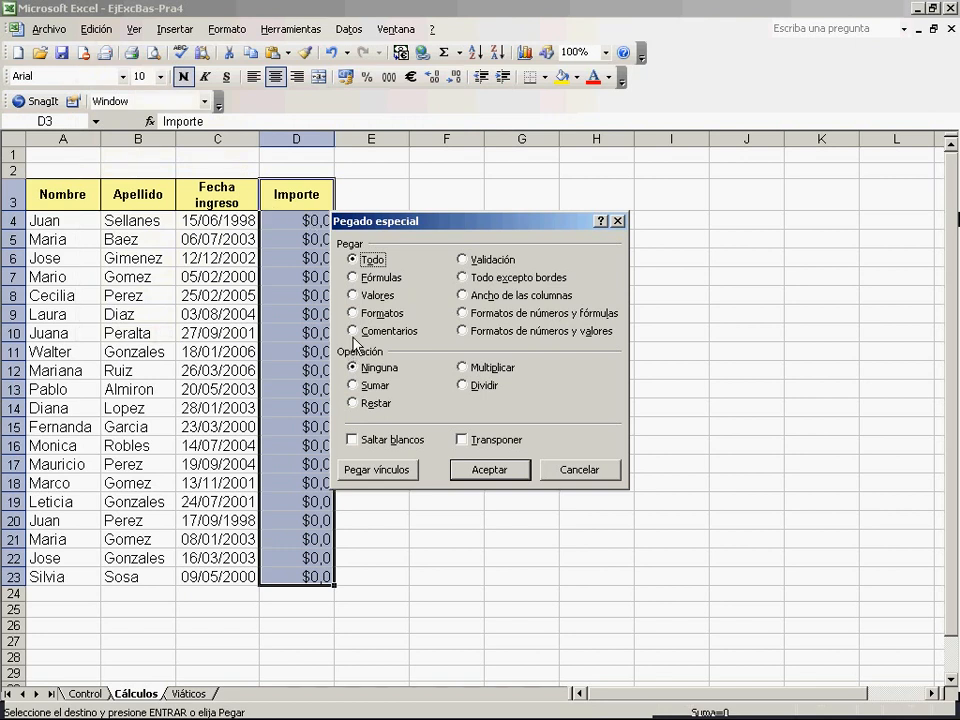
pyautogui.click(357, 296)
pyautogui.click(480, 471)
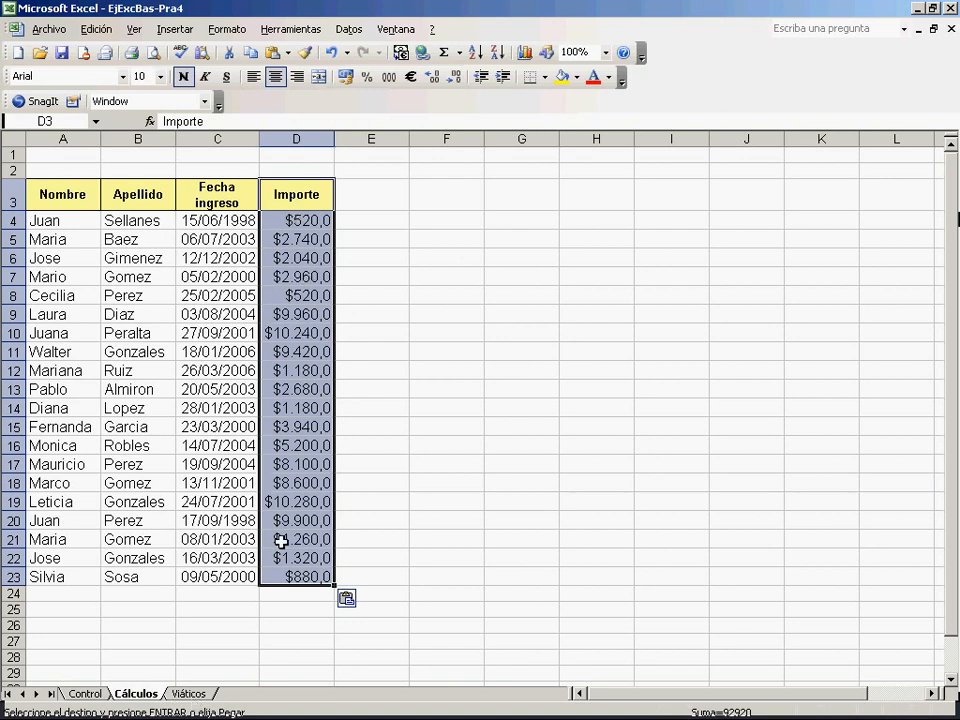
# Examine the formula behind the first Importe value (K4) on the Viáticos sheet and return to Cálculos.
pyautogui.click(198, 693)
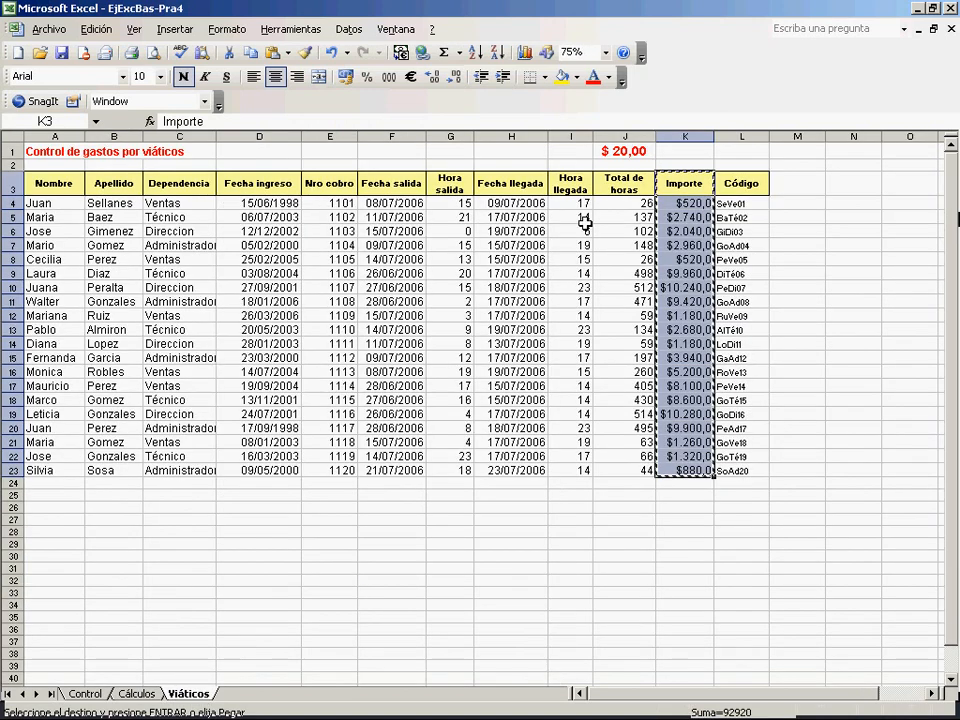
pyautogui.click(695, 203)
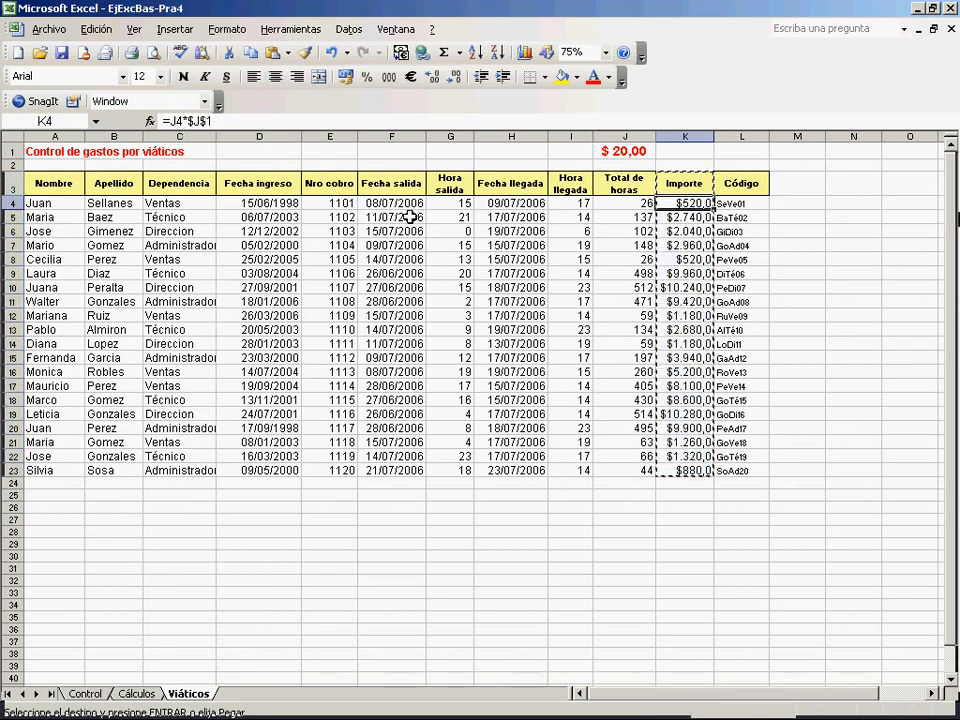
pyautogui.click(150, 693)
pyautogui.hotkey('ctrl', 'v')
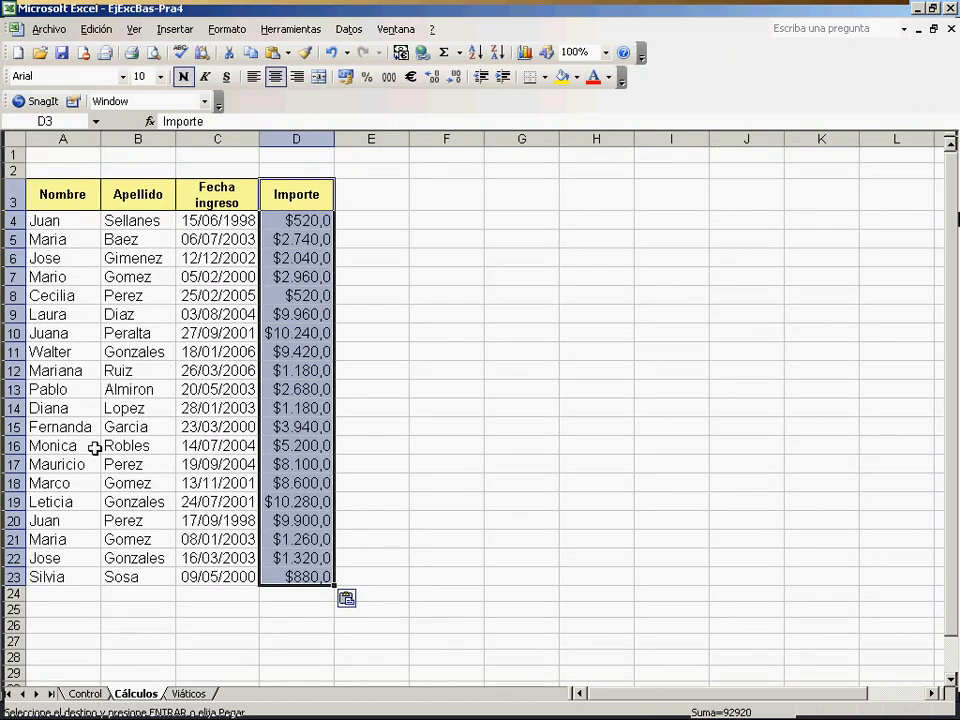
# Extend the formatted Importe header from D3 into E3 and replace its text with "Dias de licencia extra".
pyautogui.click(369, 198)
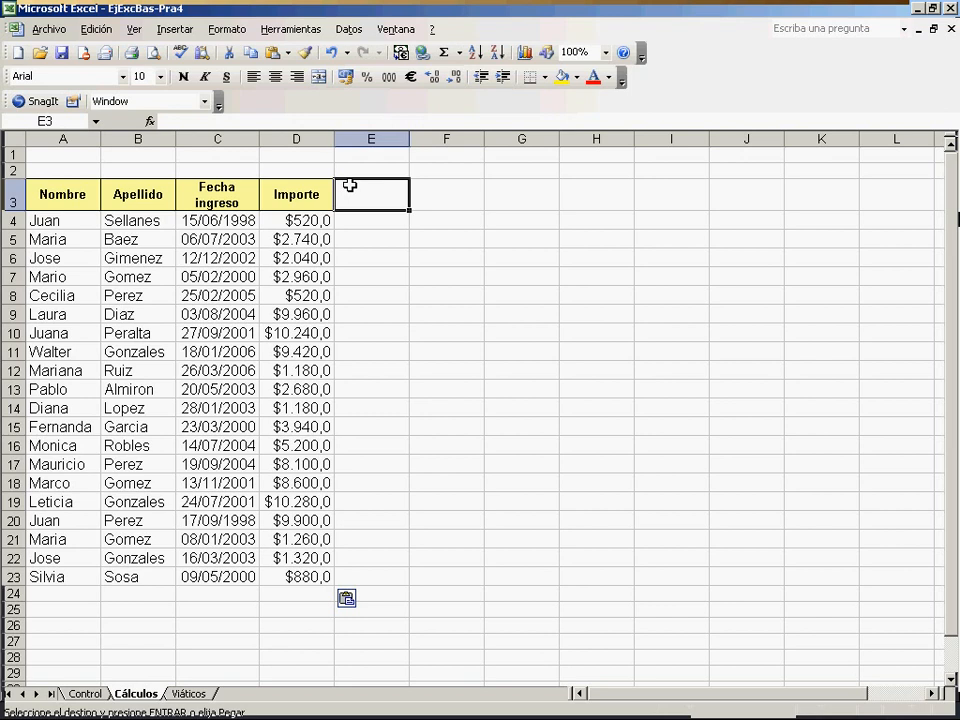
pyautogui.click(303, 204)
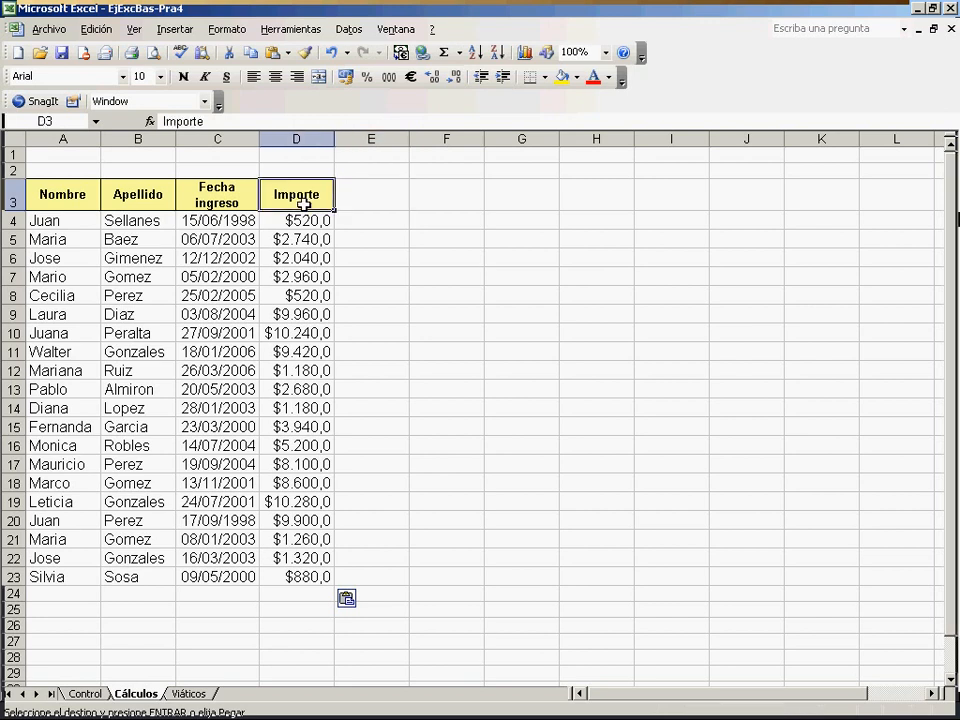
pyautogui.moveTo(335, 210); pyautogui.dragTo(381, 198)
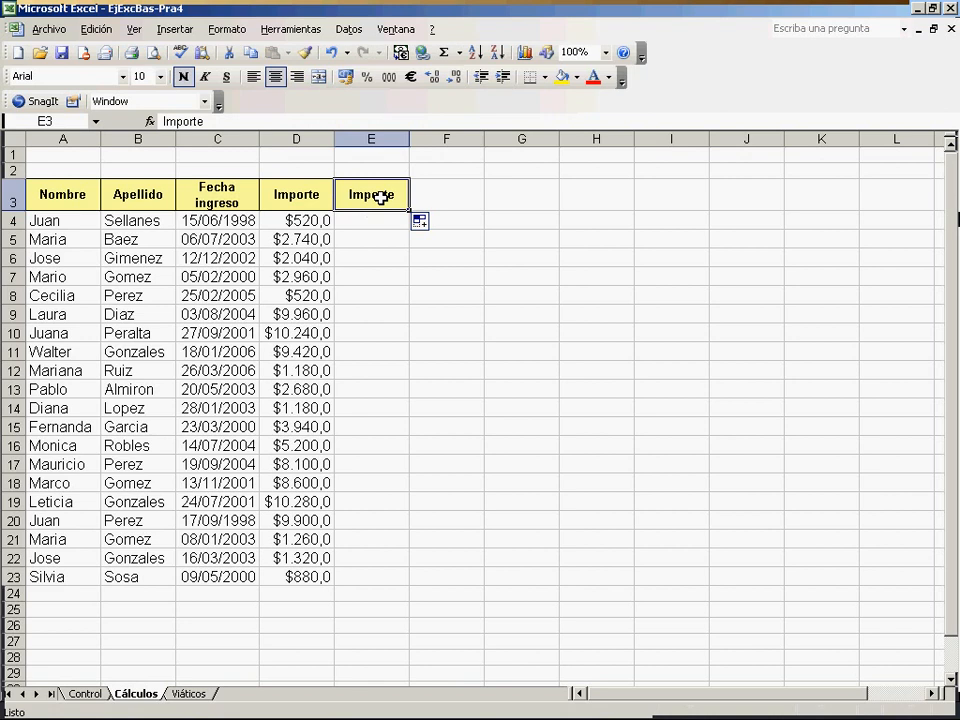
pyautogui.write('D')
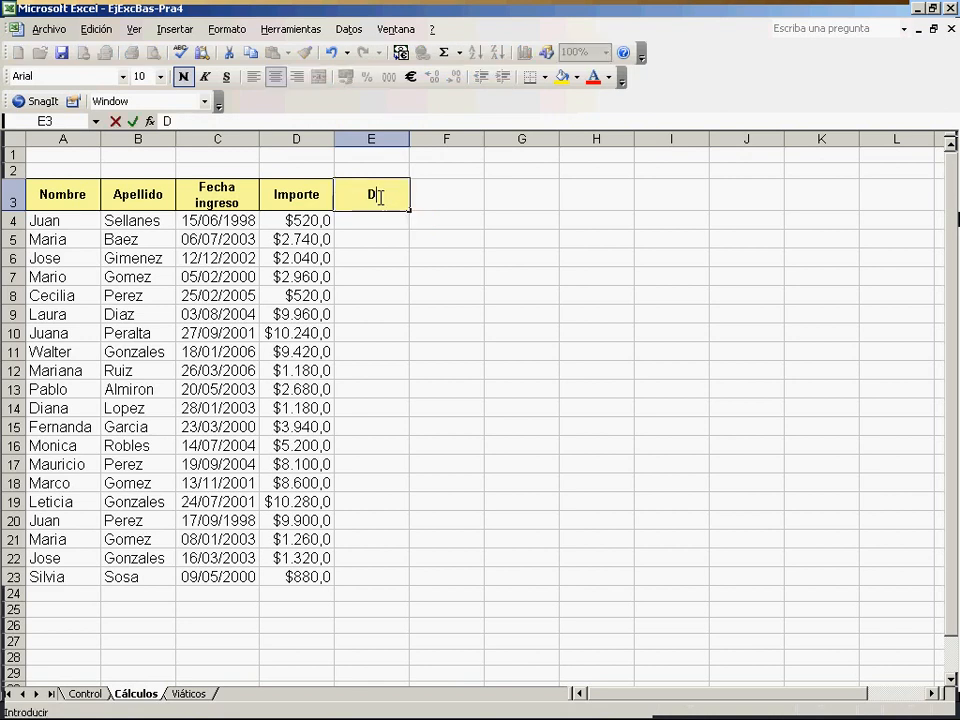
pyautogui.write('ias de ')
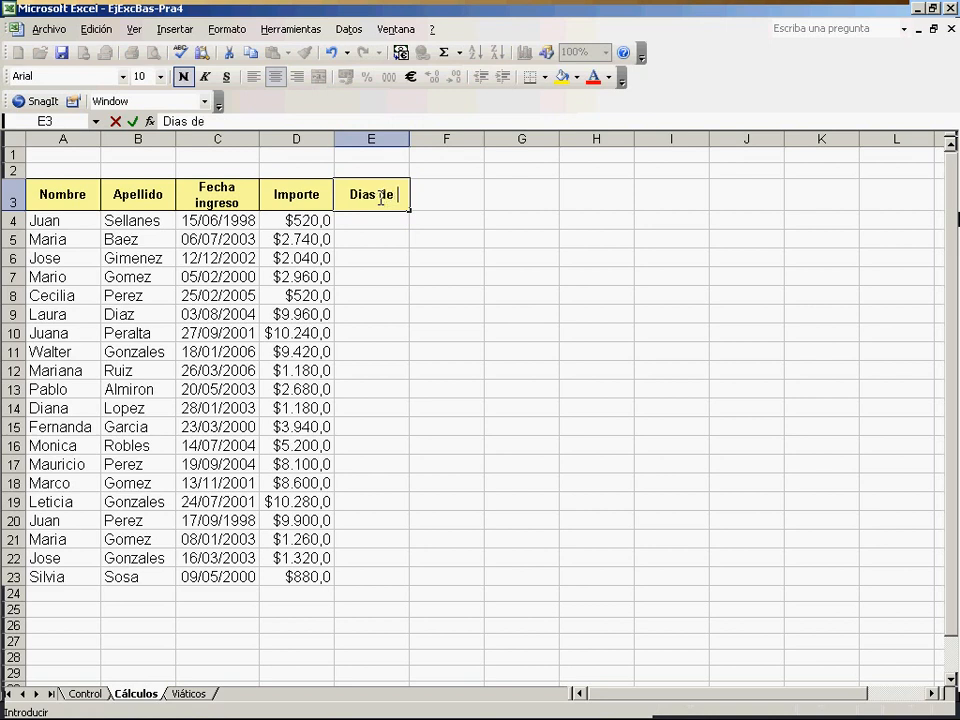
pyautogui.write('licenci')
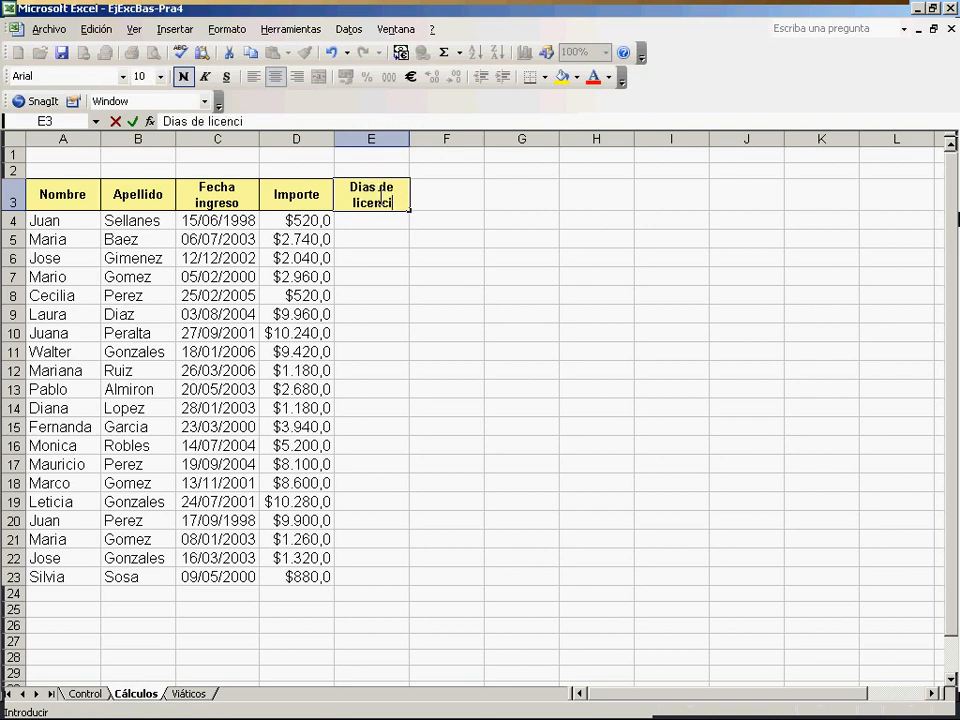
pyautogui.write('a extra')
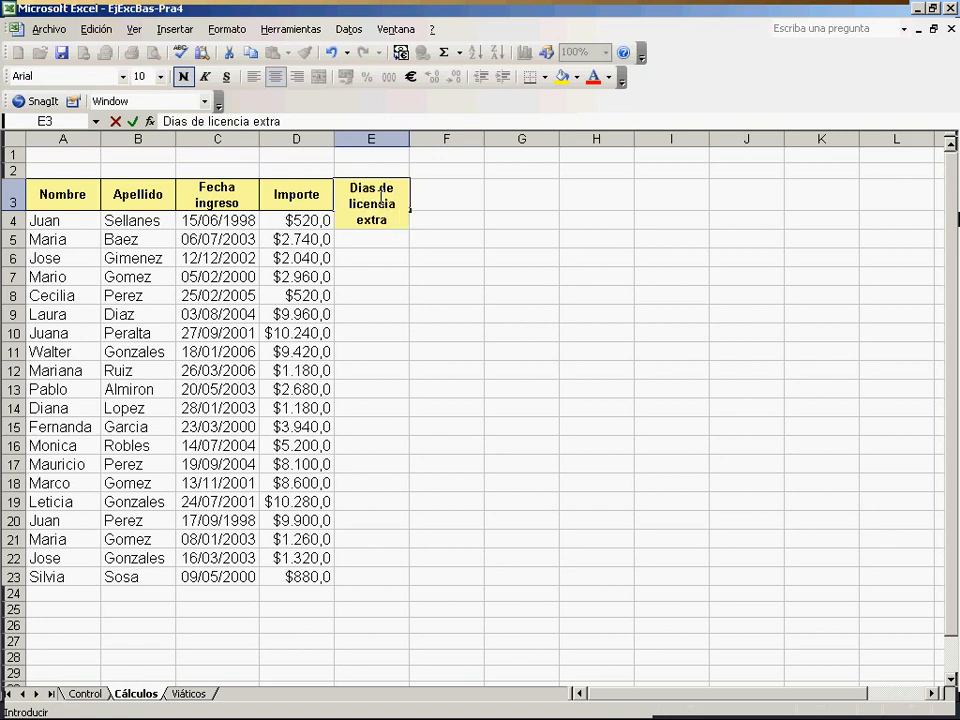
pyautogui.press('Return')
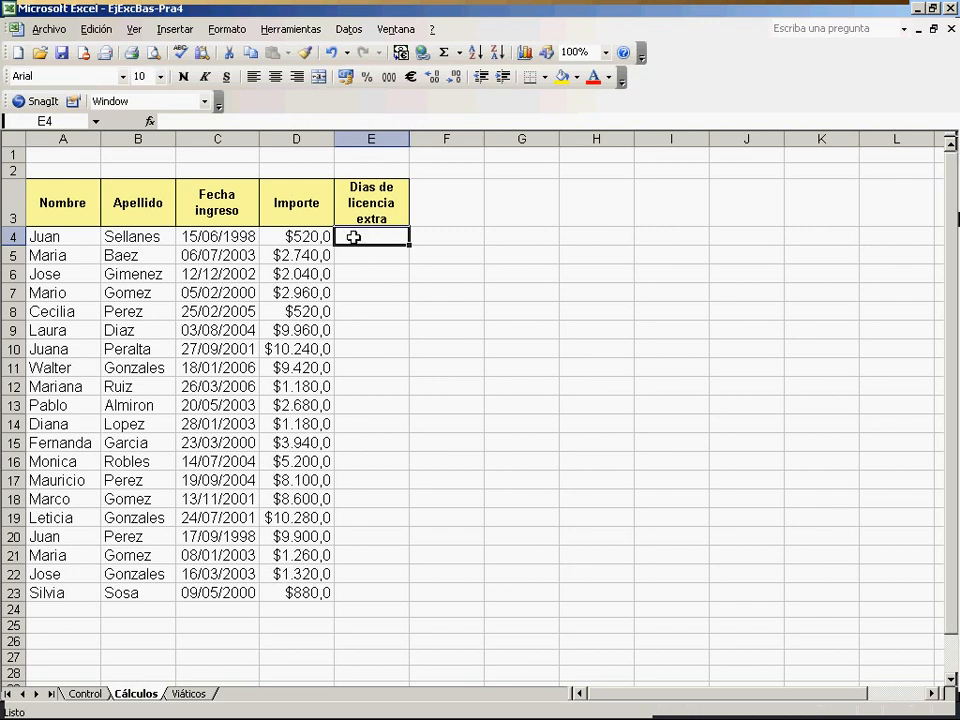
# Enter the formula =ENTERO((HOY()-C4)/365/4) in E4 to calculate the extra leave days from the hire date.
pyautogui.write('=')
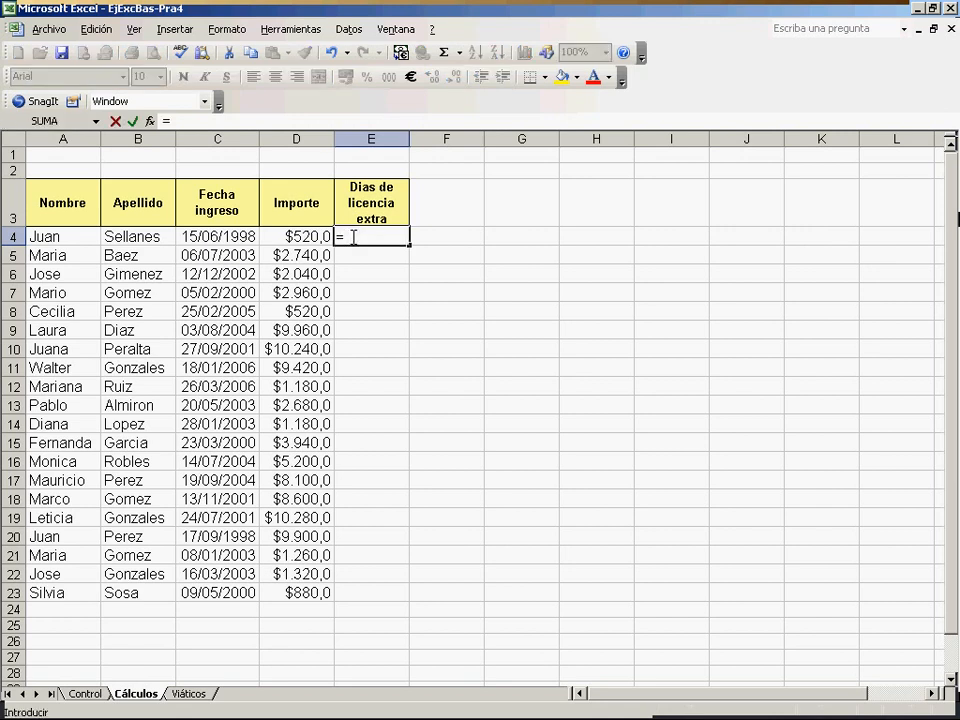
pyautogui.write('entero(')
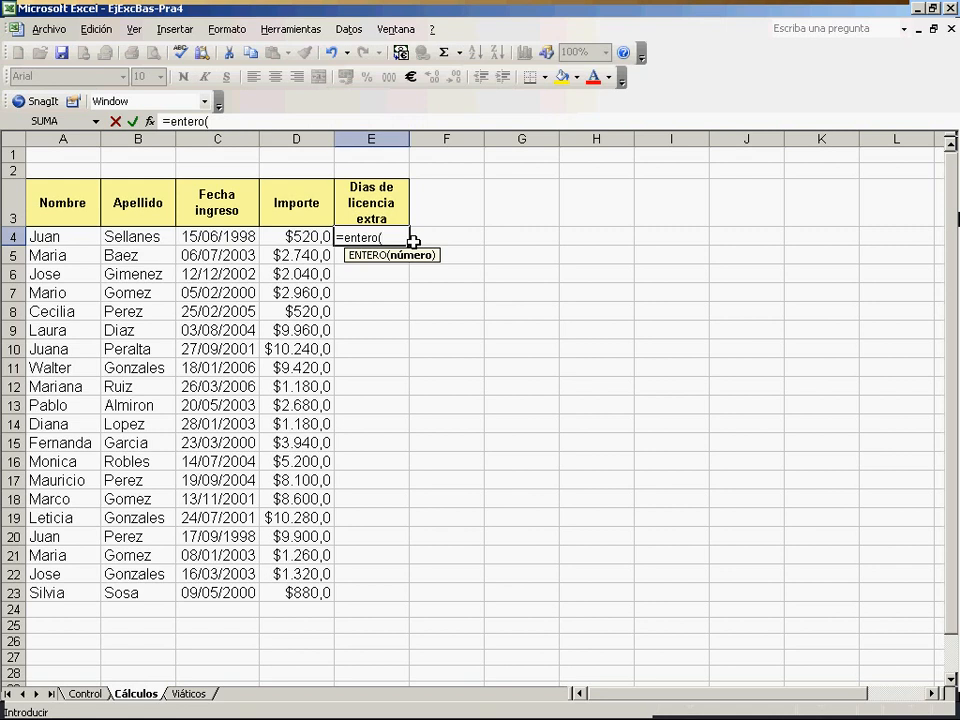
pyautogui.write('hoy()')
pyautogui.write('-')
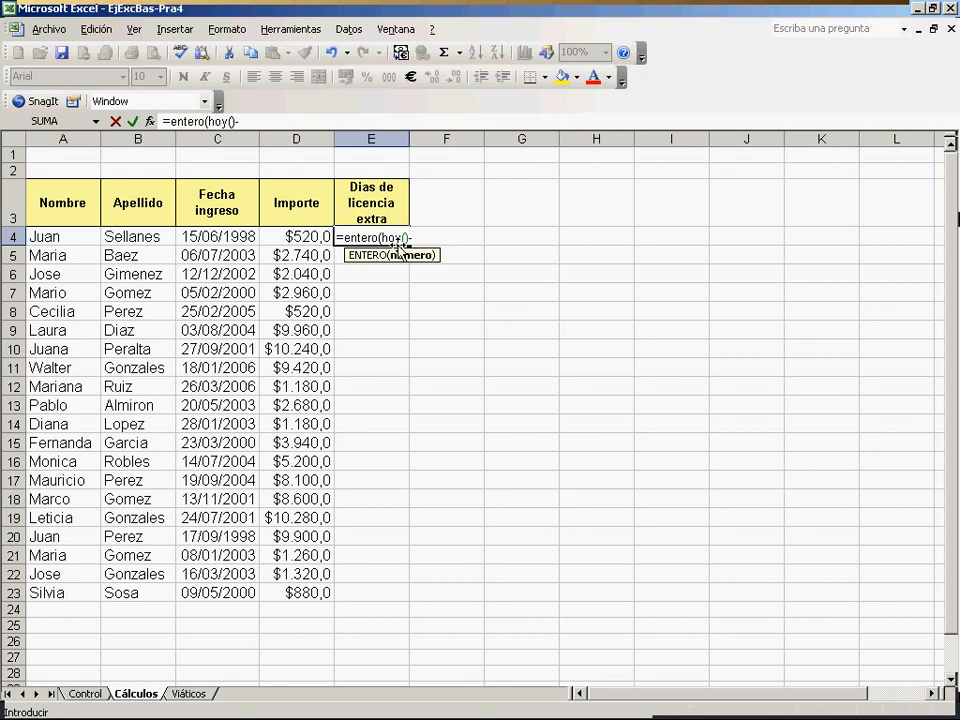
pyautogui.click(218, 240)
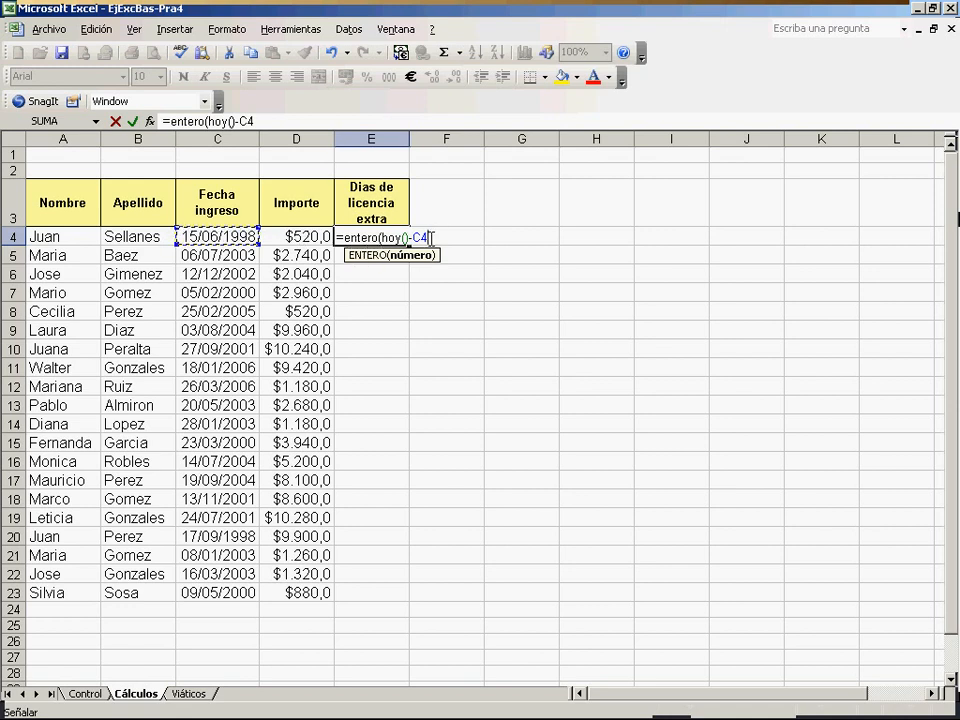
pyautogui.click(381, 237)
pyautogui.write('(')
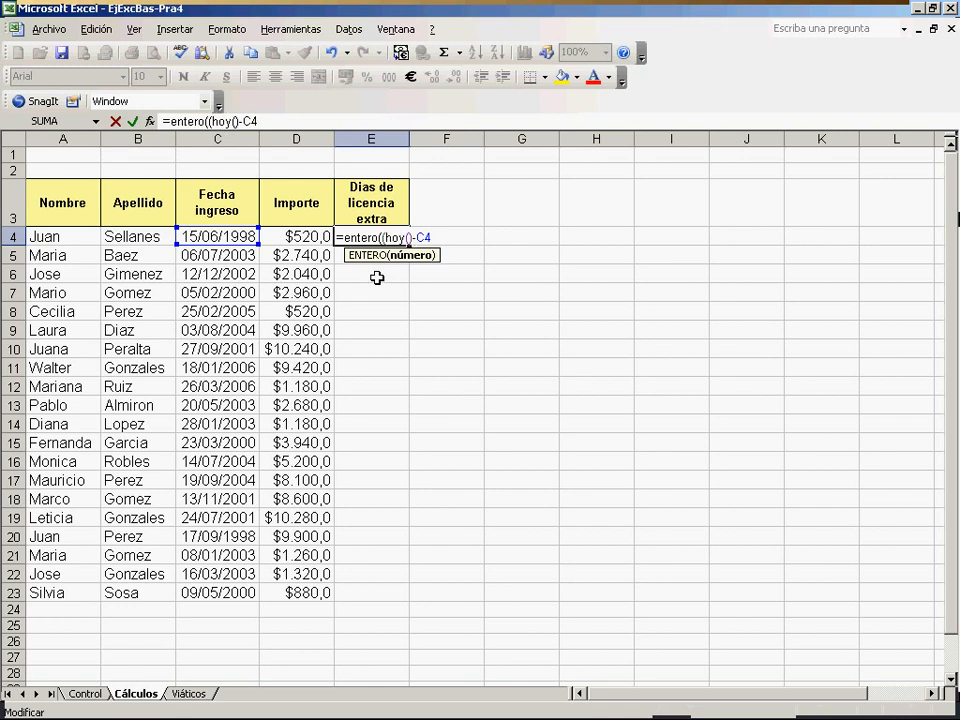
pyautogui.click(430, 237)
pyautogui.write(')')
pyautogui.write('/3656')
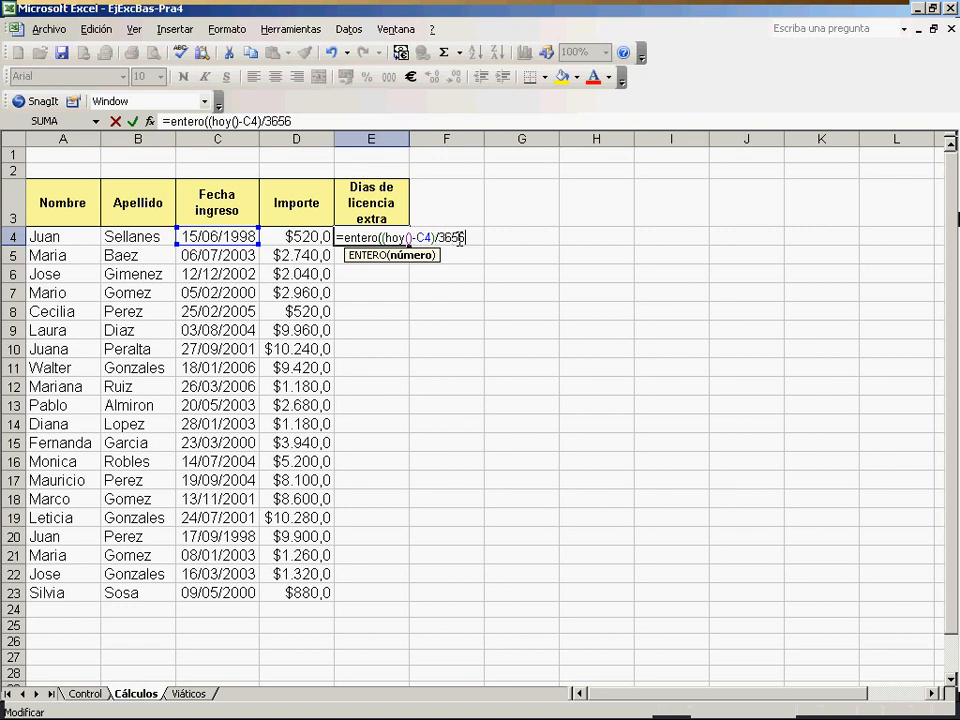
pyautogui.press('BackSpace')
pyautogui.write('/4')
pyautogui.write(')')
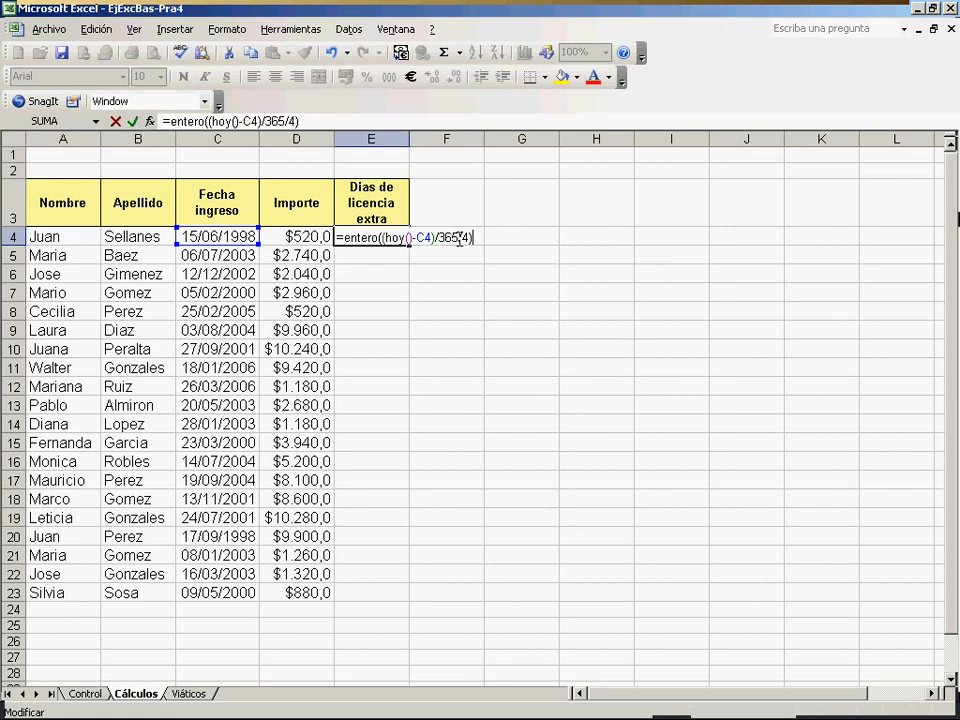
pyautogui.press('Return')
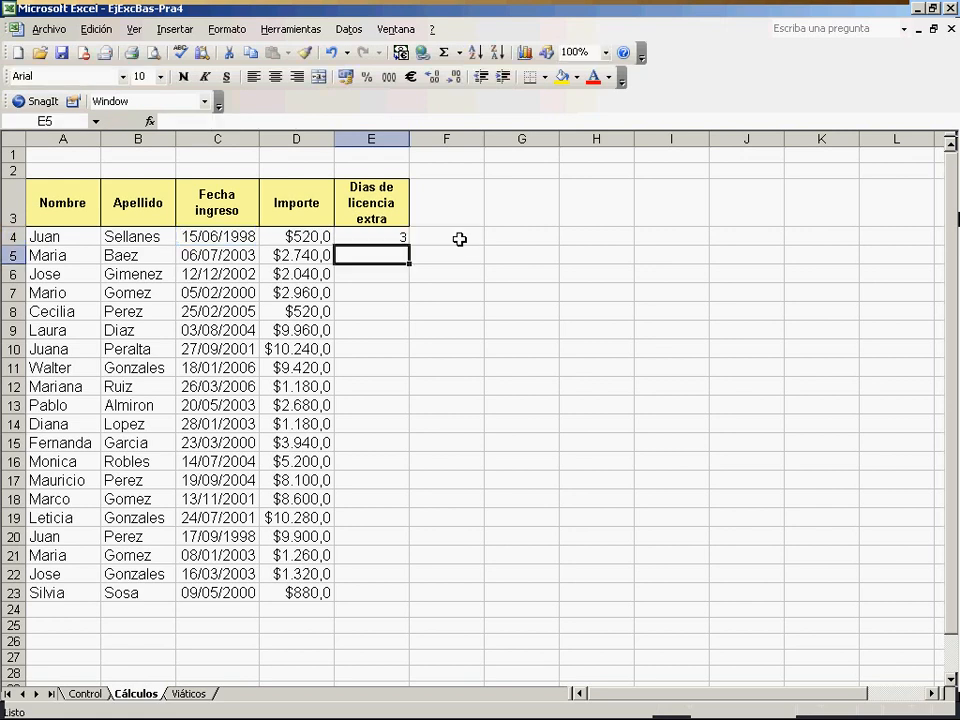
# Fill the extra leave days formula from E4 down to E23.
pyautogui.click(369, 237)
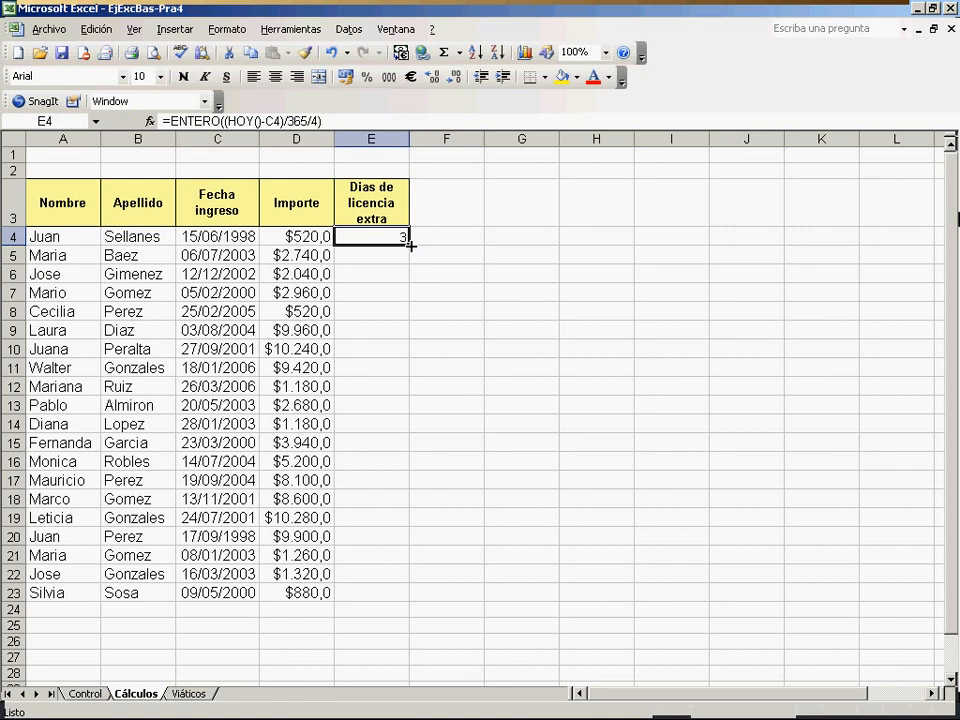
pyautogui.moveTo(409, 246); pyautogui.dragTo(404, 600)
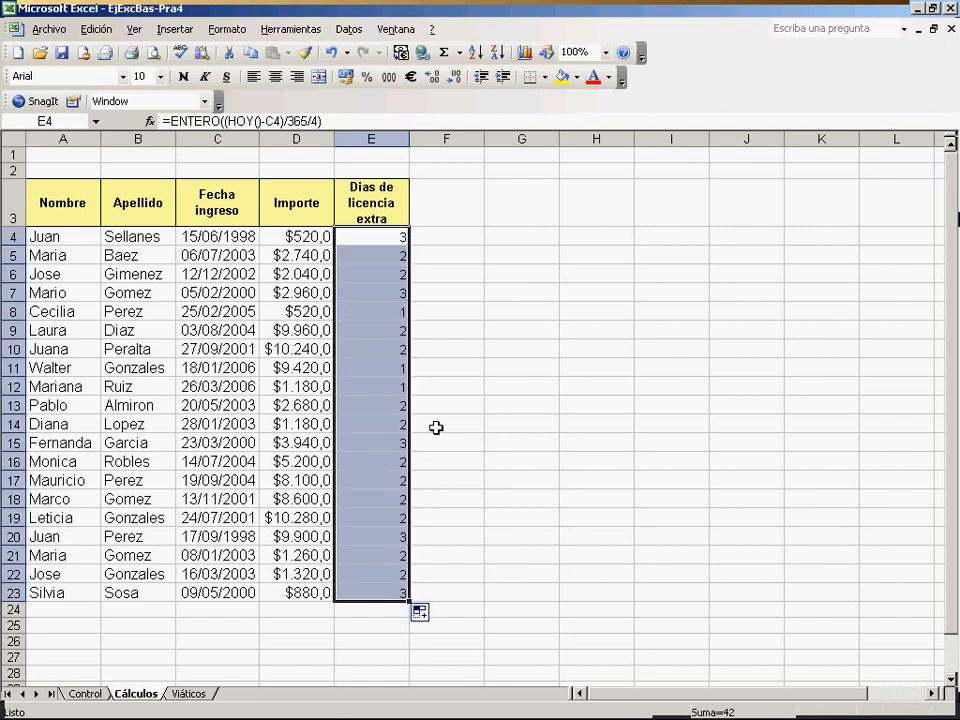
pyautogui.click(446, 366)
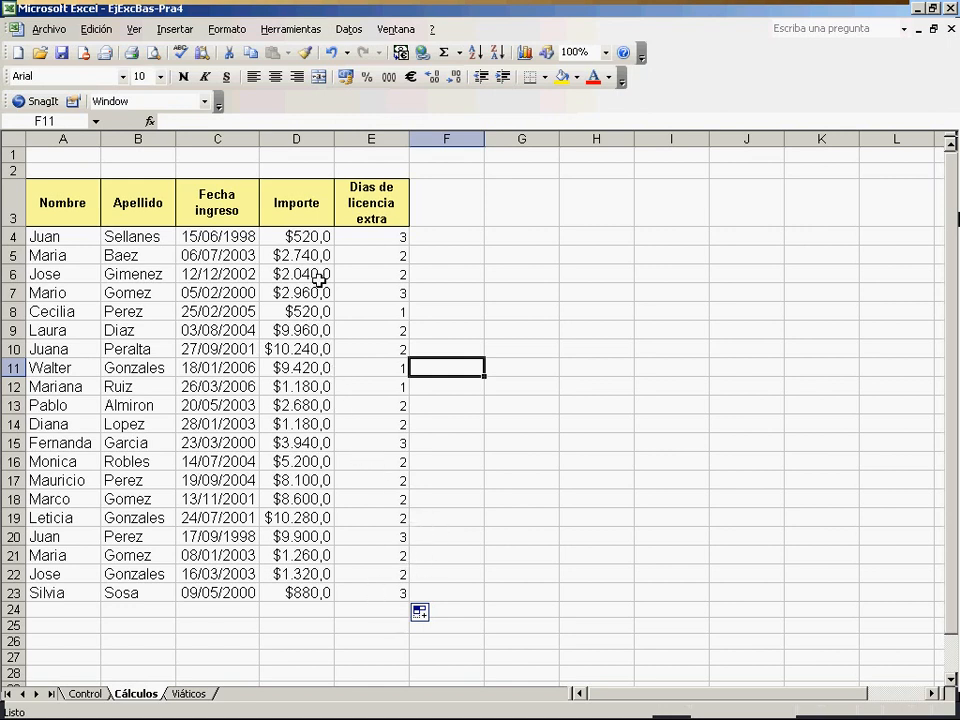
# Extend the formatted header from E3 into F3 and replace its text with "Aportes".
pyautogui.click(436, 206)
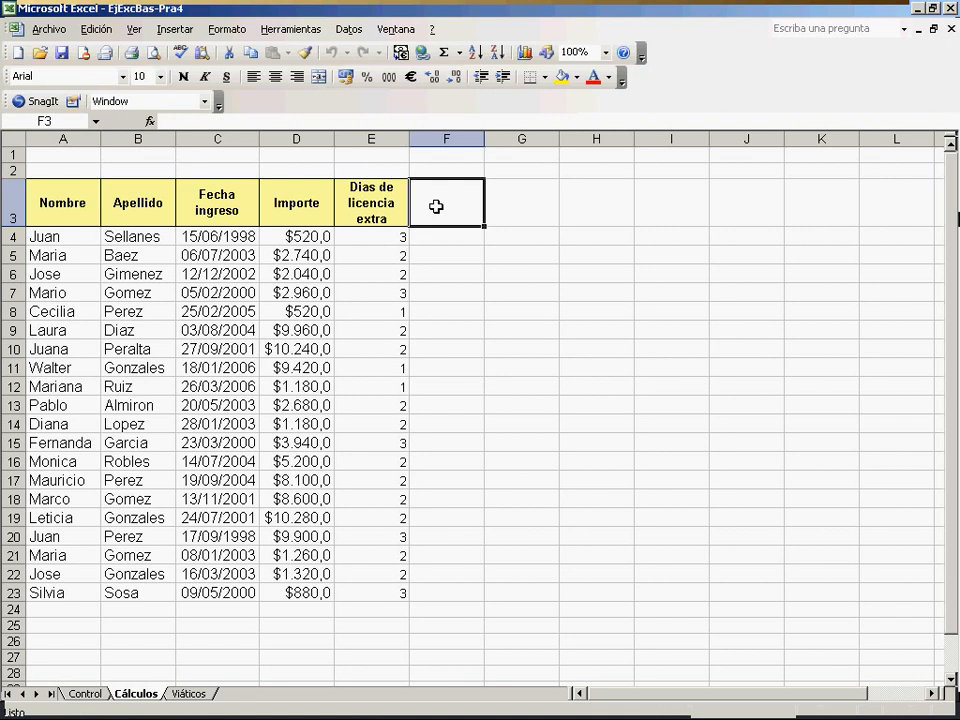
pyautogui.click(399, 208)
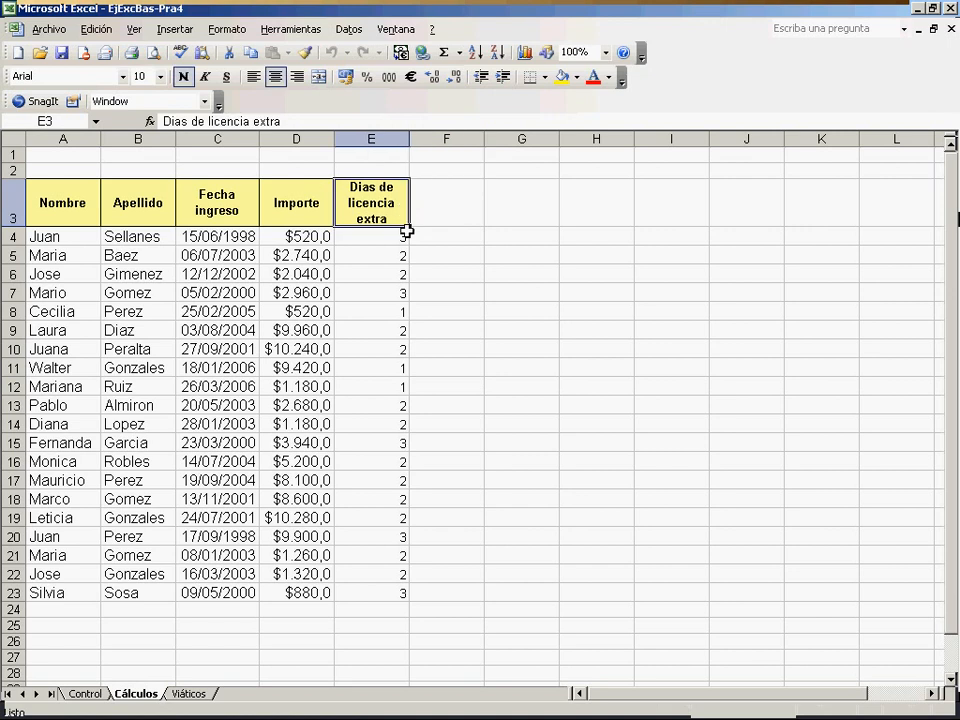
pyautogui.moveTo(410, 228); pyautogui.dragTo(452, 224)
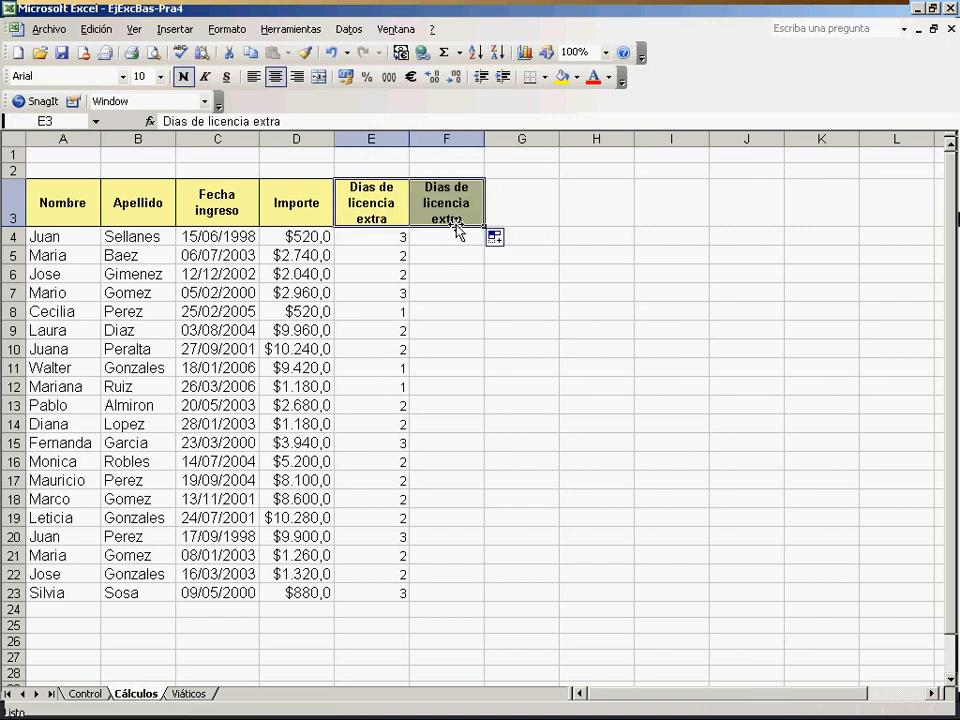
pyautogui.click(441, 201)
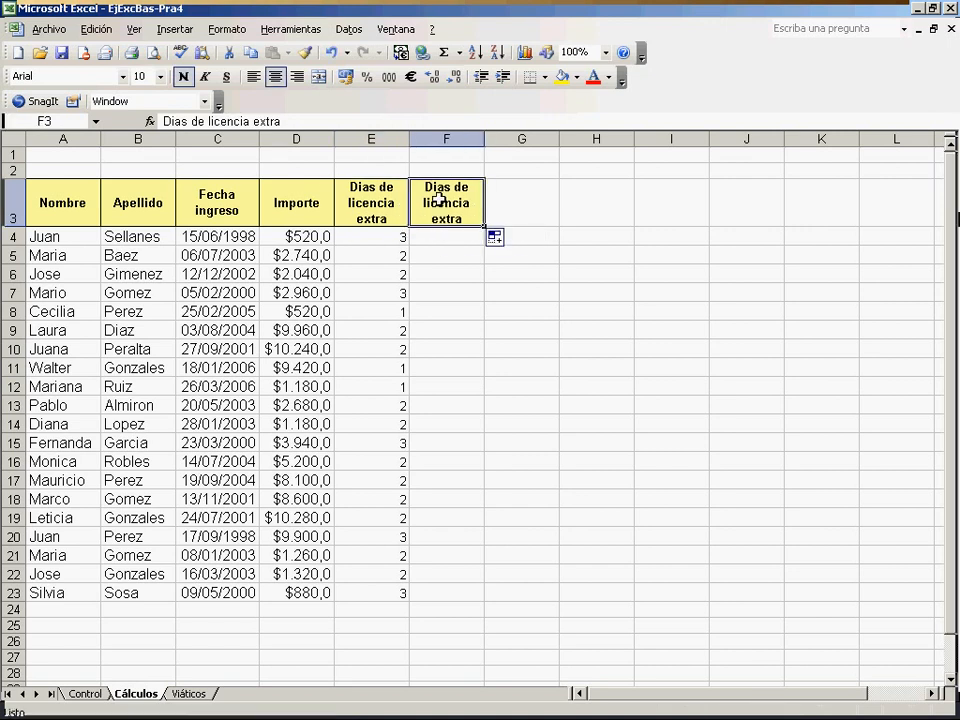
pyautogui.write('Apor')
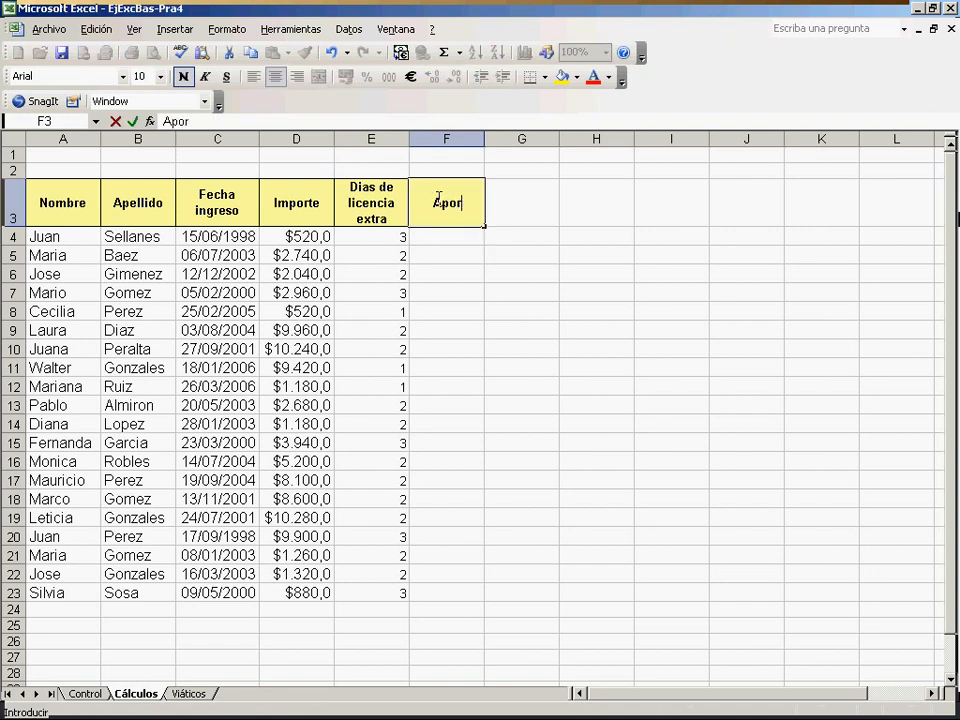
pyautogui.write('tes')
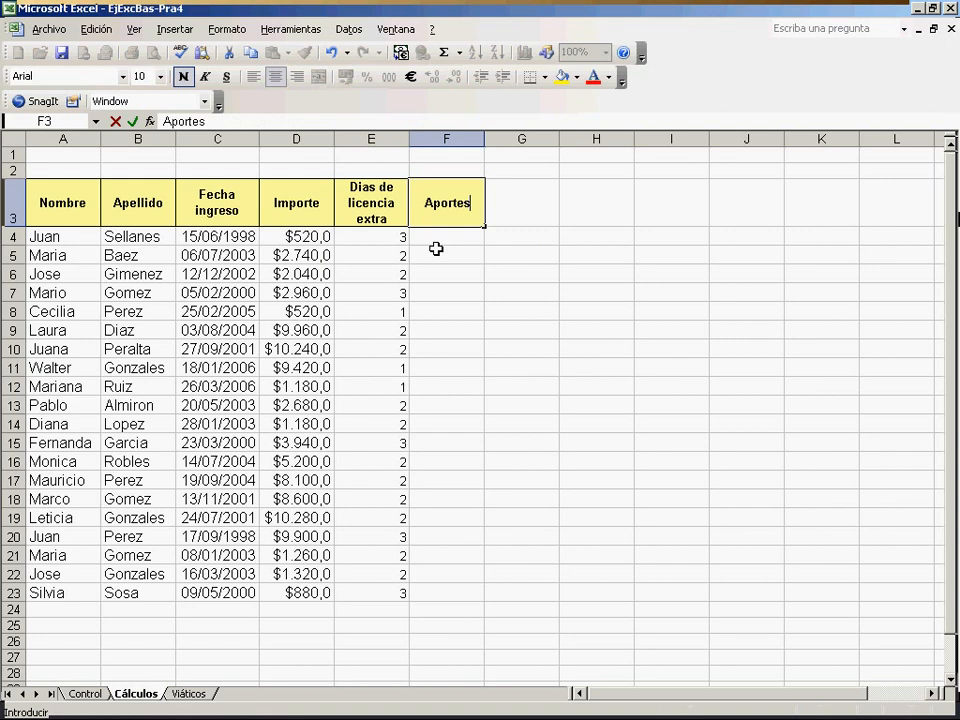
# Enter the formula =D4*6% in F4 to calculate the Aportes from the Importe.
pyautogui.click(426, 235)
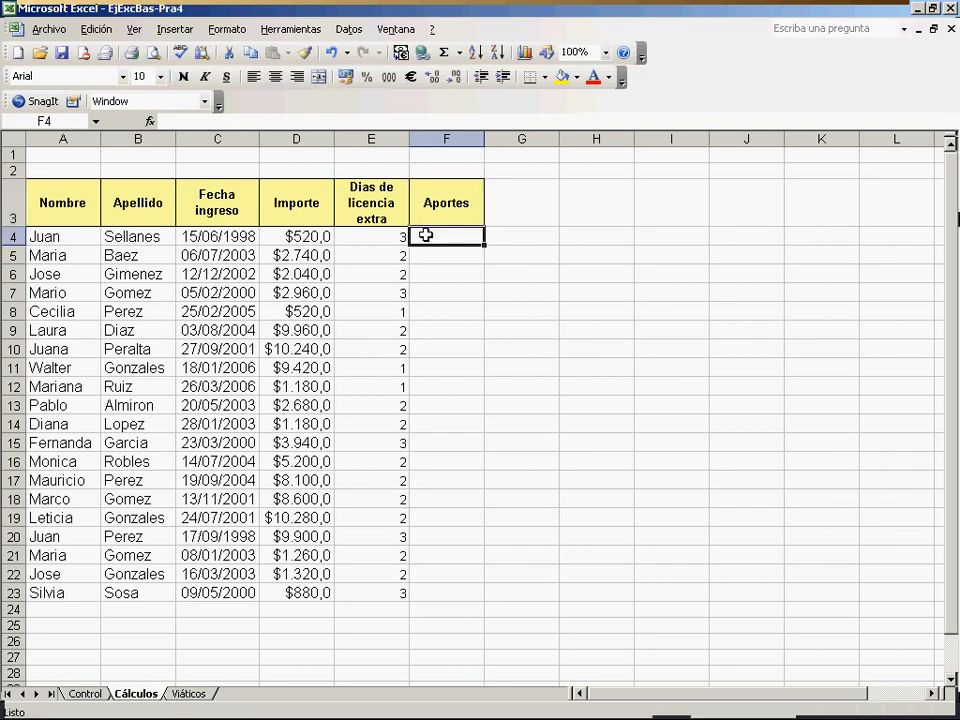
pyautogui.write('=')
pyautogui.click(320, 238)
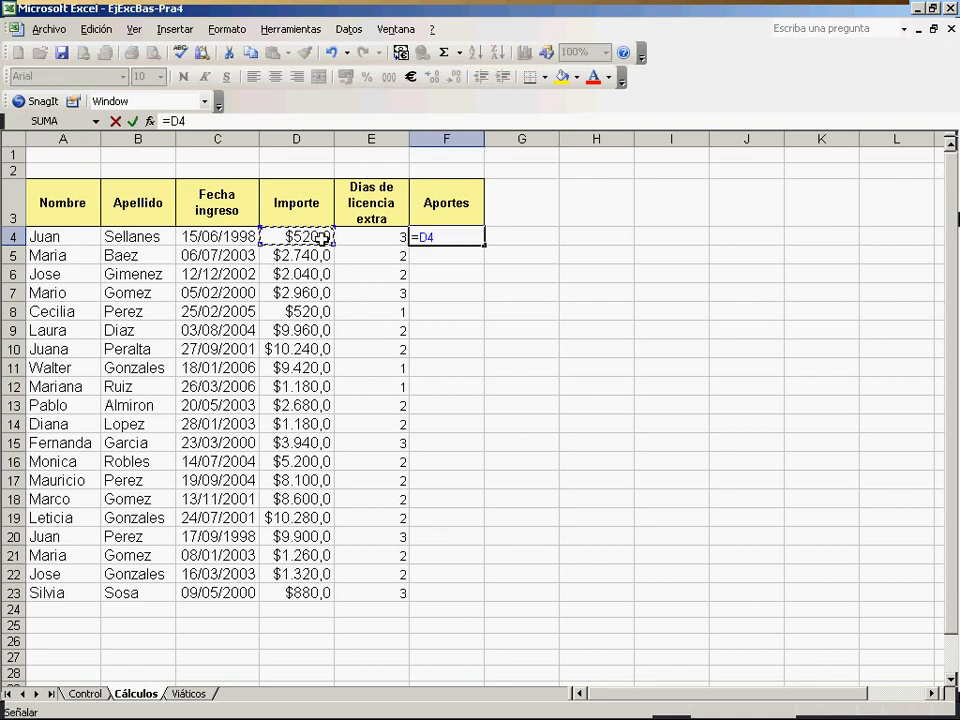
pyautogui.write('*6%')
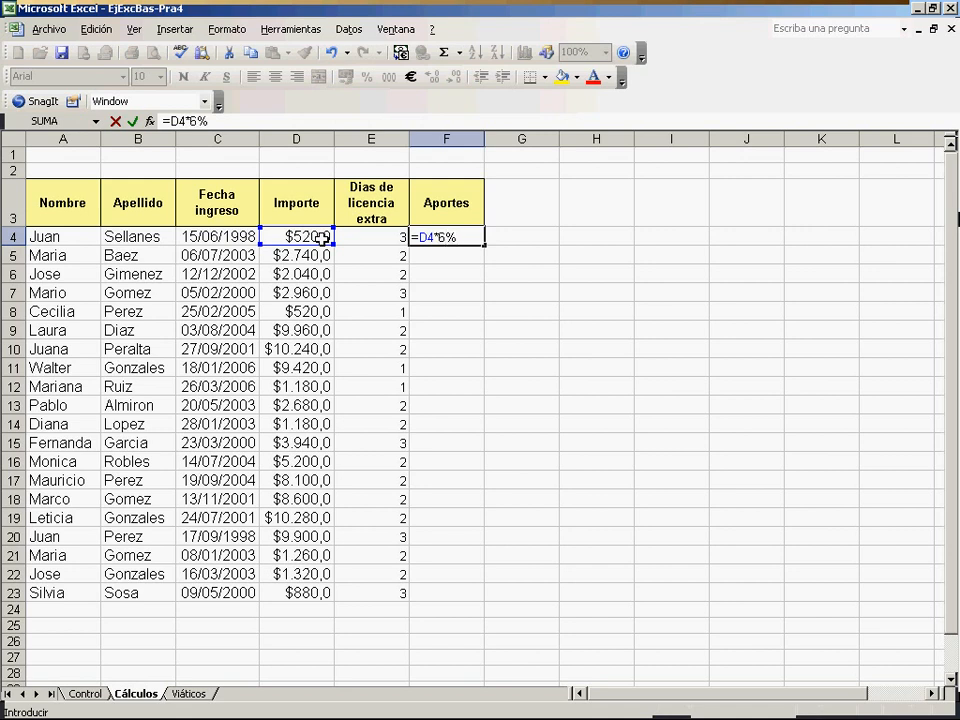
pyautogui.press('Return')
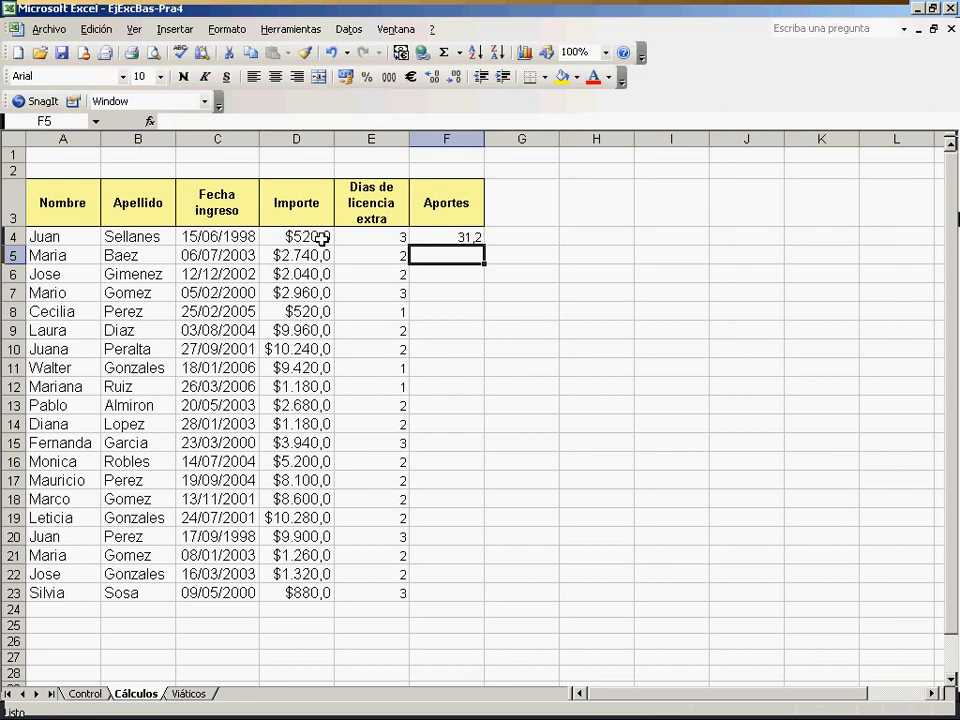
# Fill the Aportes formula from F4 down to F23 and select the empty header cell G3.
pyautogui.click(437, 238)
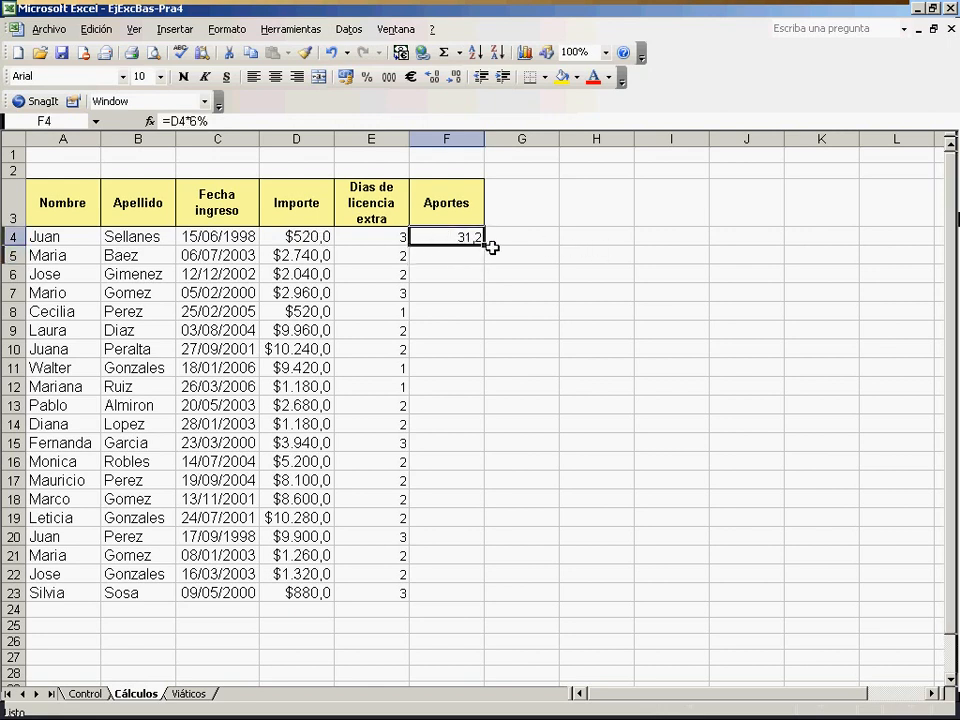
pyautogui.moveTo(483, 245); pyautogui.dragTo(483, 594)
pyautogui.click(524, 234)
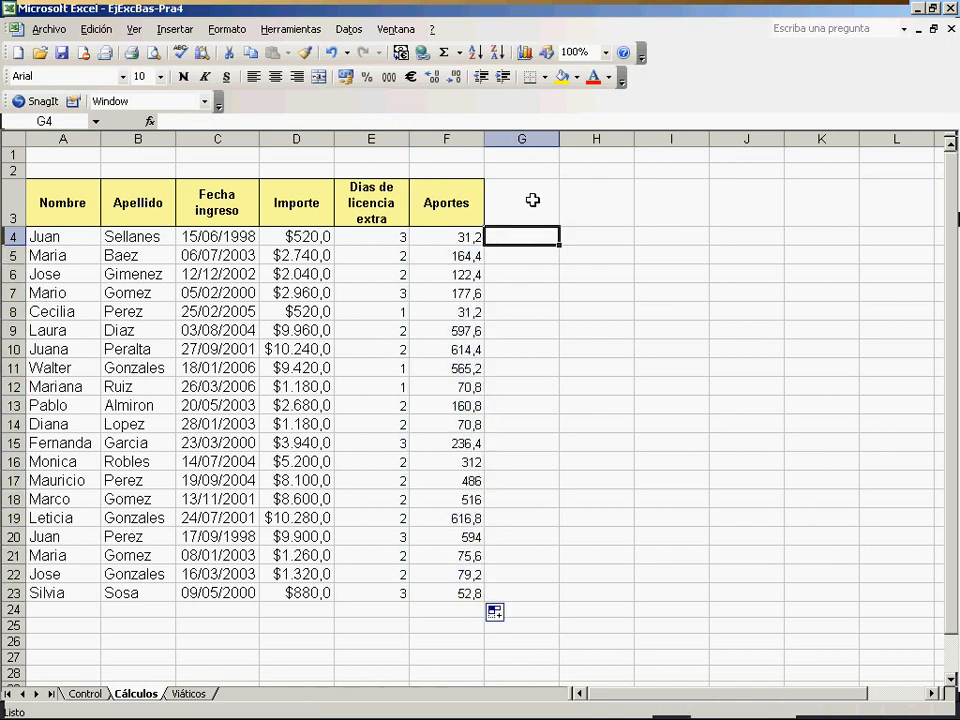
pyautogui.click(532, 200)
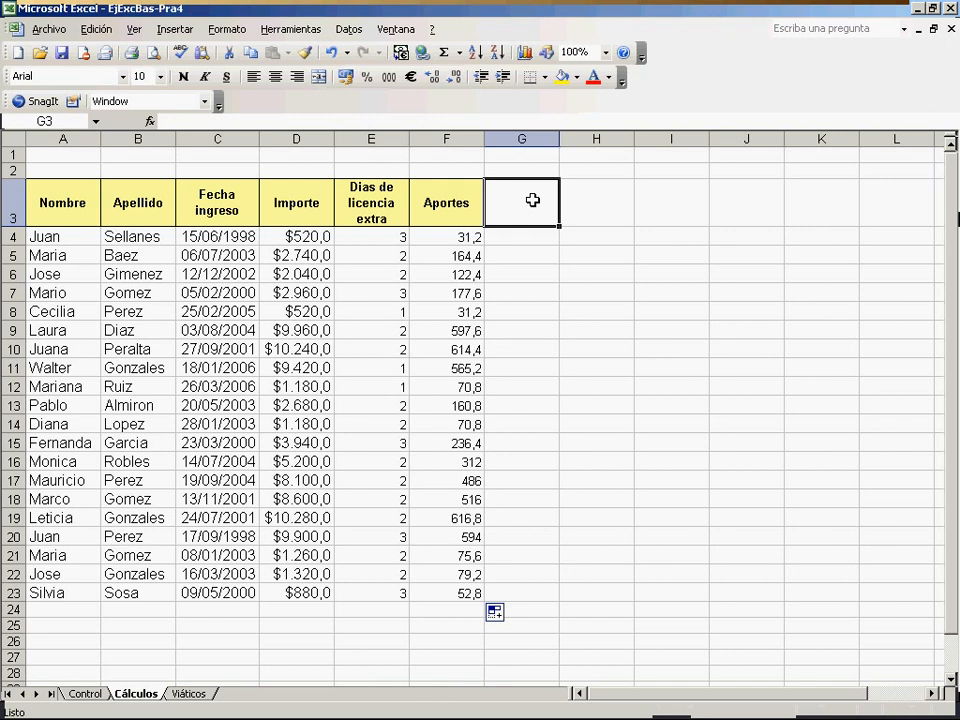
# Extend the formatted header from F3 into G3 and replace its text with "Liquido".
pyautogui.click(463, 208)
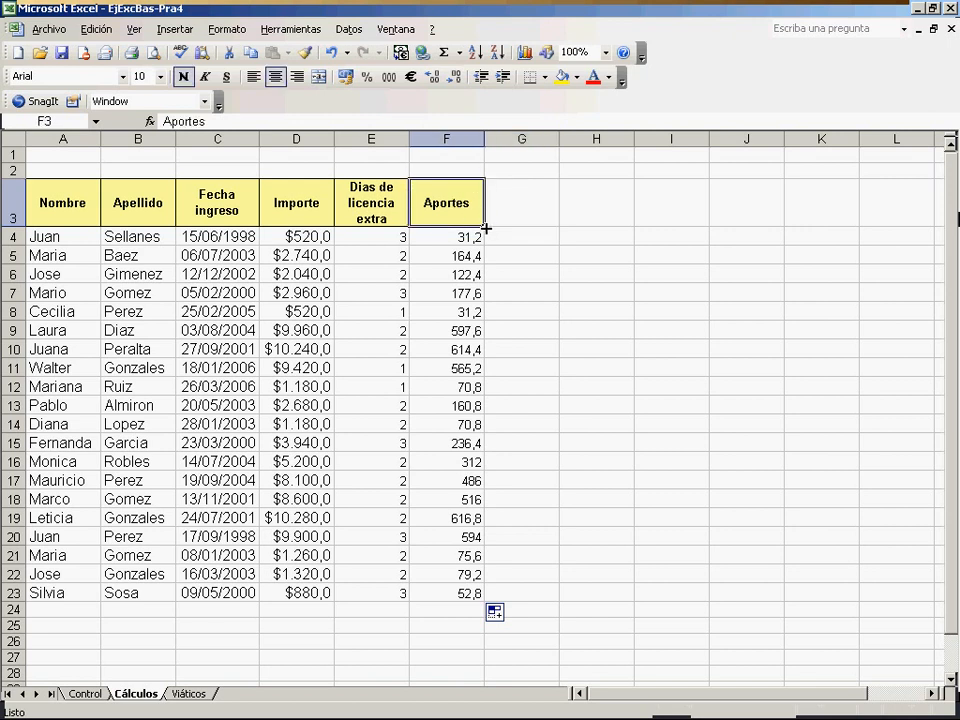
pyautogui.moveTo(490, 223); pyautogui.dragTo(536, 228)
pyautogui.click(540, 203)
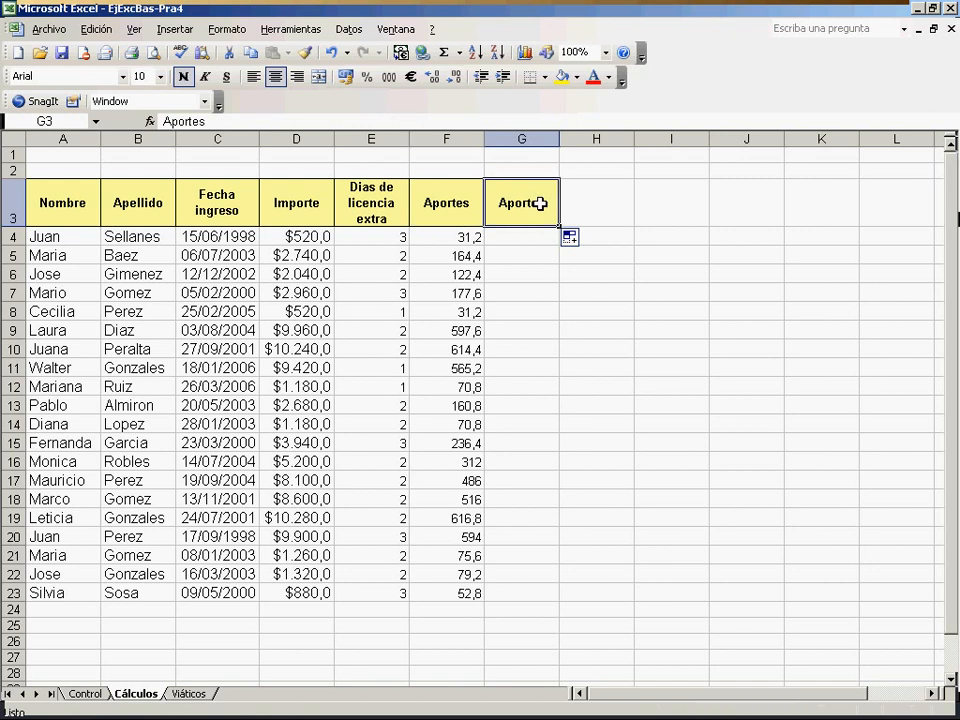
pyautogui.write('Li')
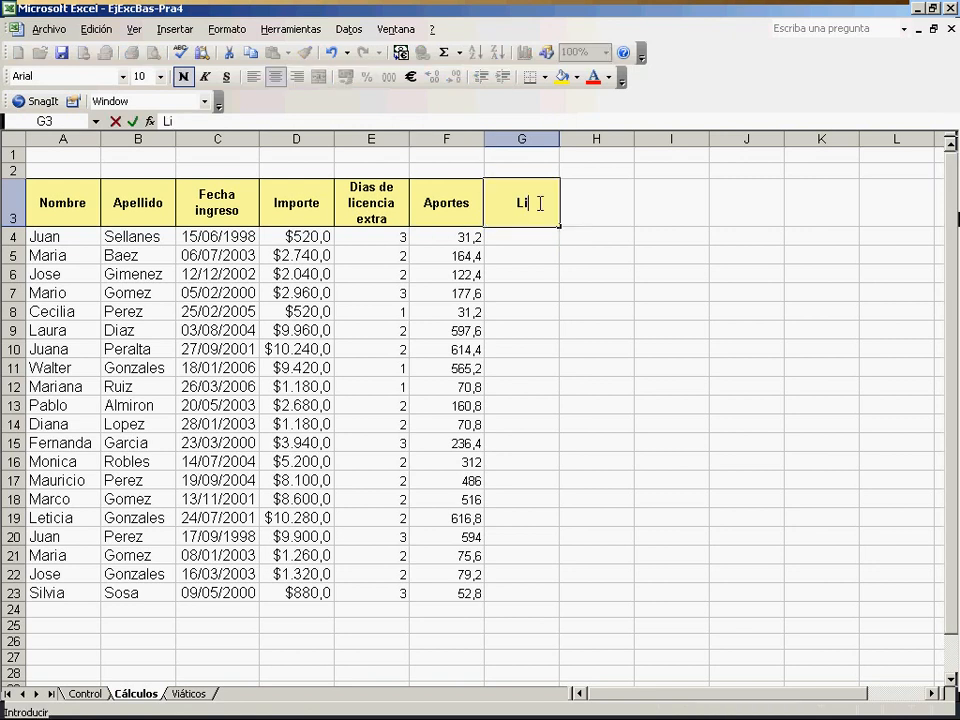
pyautogui.write('quido')
pyautogui.press('Return')
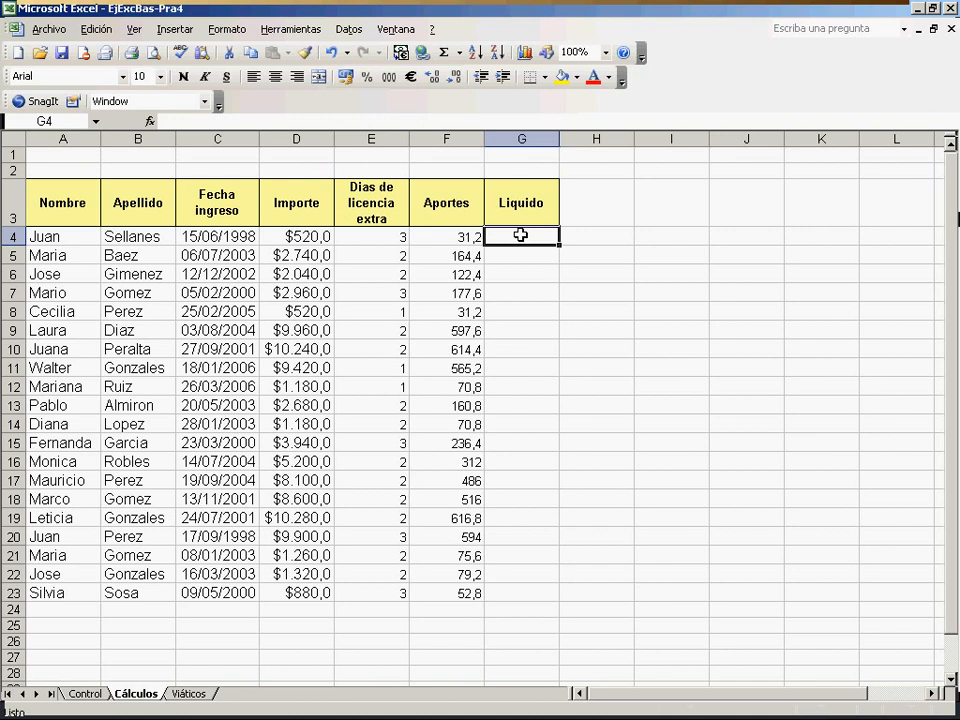
# Enter the formula =D4-F4 in G4 to calculate the Liquido as Importe minus Aportes.
pyautogui.write('=')
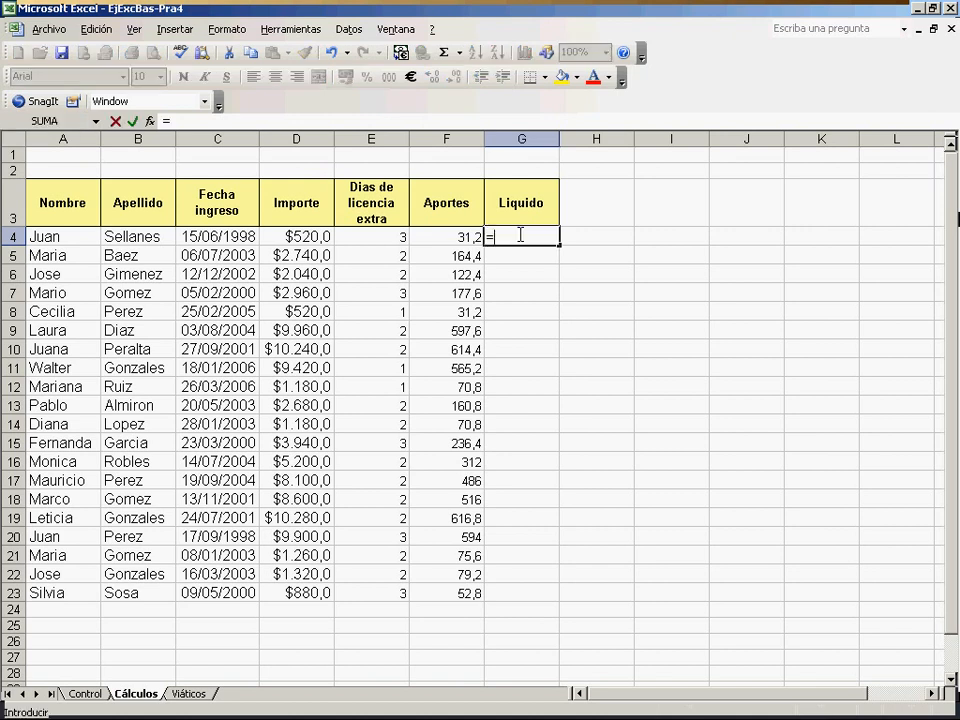
pyautogui.click(291, 236)
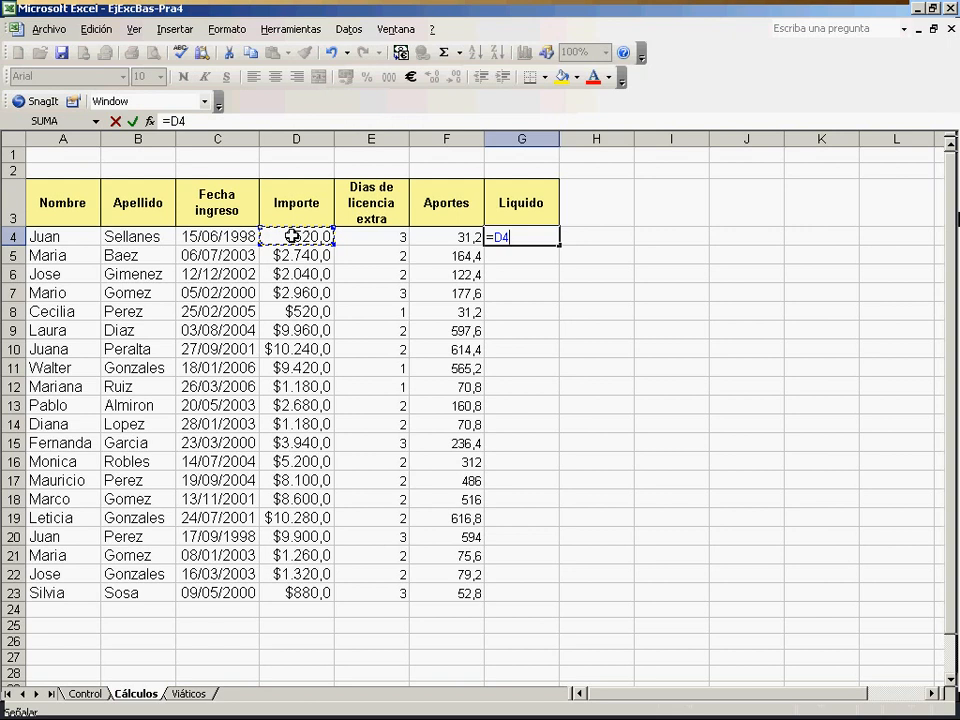
pyautogui.write('-')
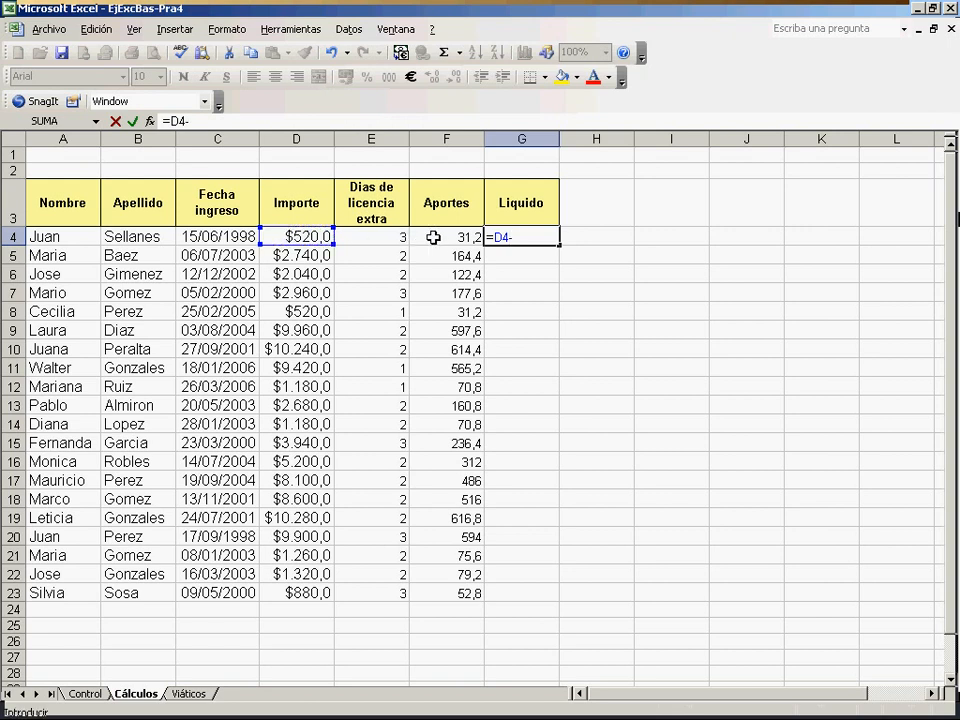
pyautogui.click(437, 237)
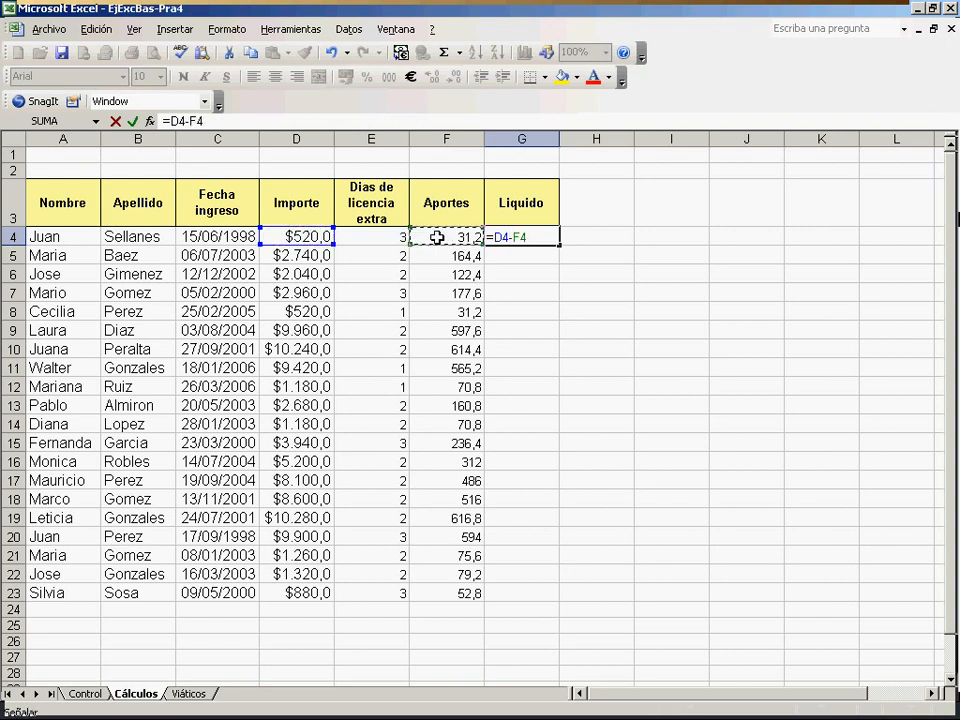
pyautogui.press('Return')
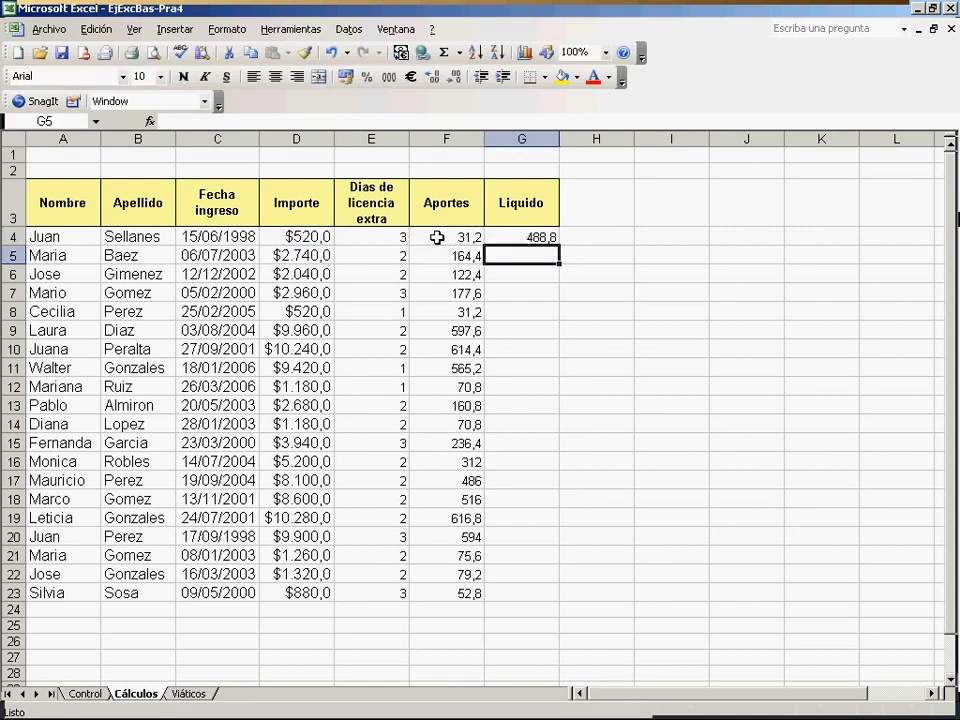
# Fill the Liquido formula from G4 down to G23.
pyautogui.click(536, 238)
pyautogui.moveTo(558, 245); pyautogui.dragTo(555, 598)
pyautogui.click(598, 384)
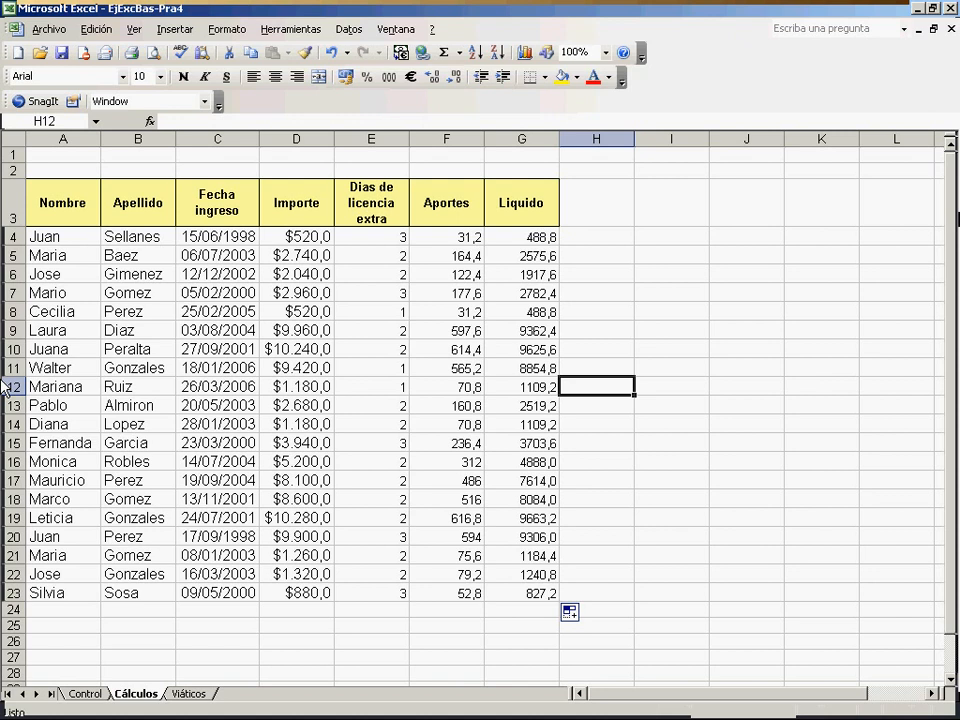
# Format the Aportes and Liquido values in F4:G23 as Número with 2 decimal places and the thousands separator.
pyautogui.moveTo(452, 237); pyautogui.dragTo(551, 594)
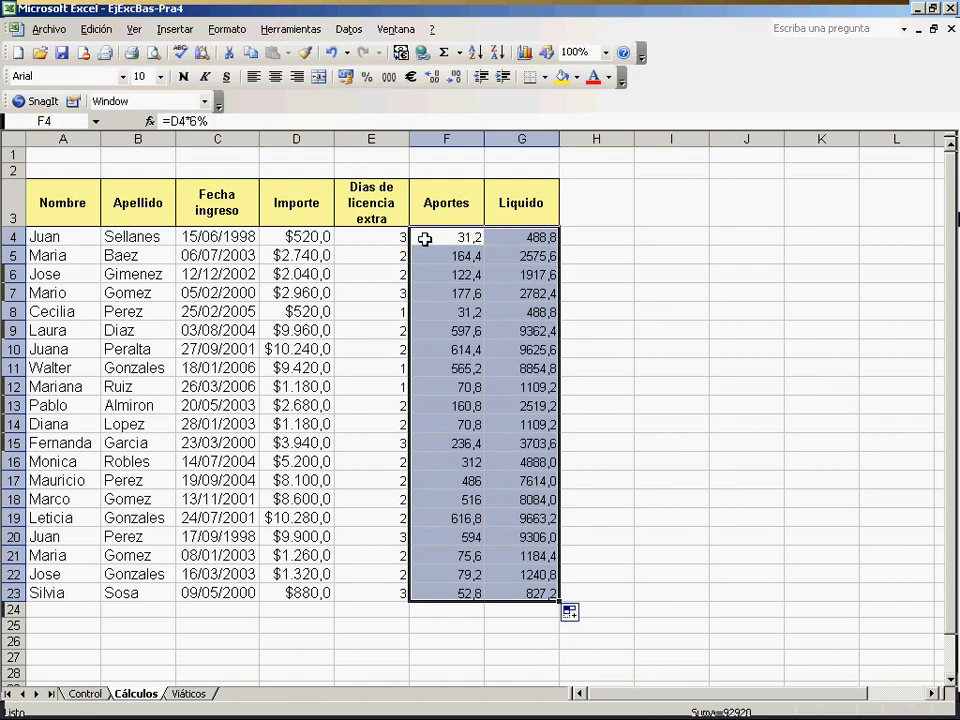
pyautogui.click(217, 31)
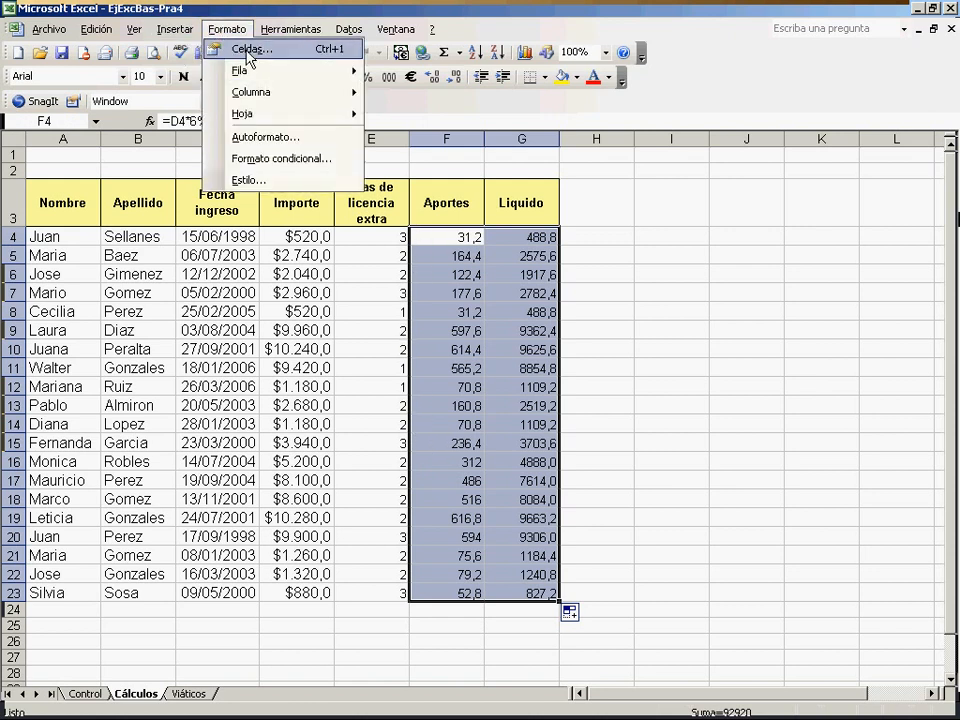
pyautogui.click(246, 49)
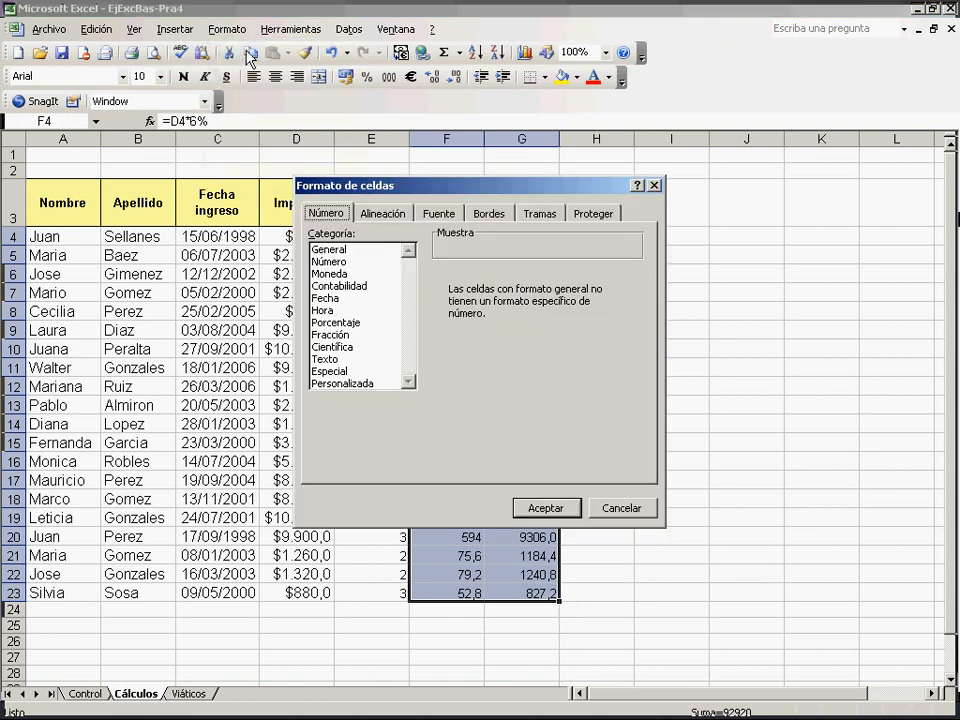
pyautogui.click(328, 262)
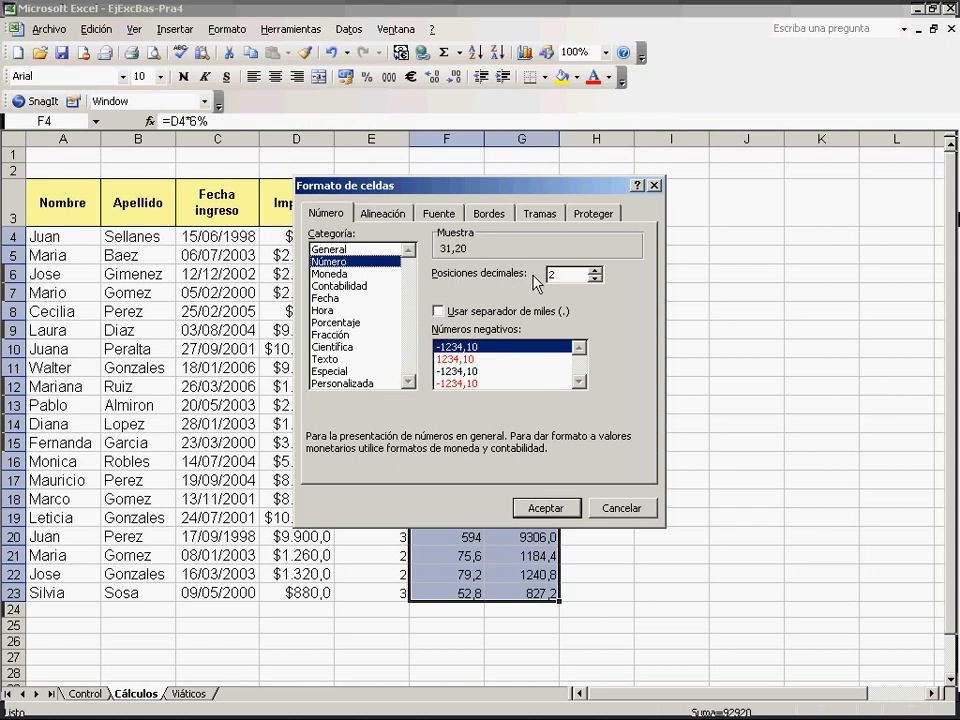
pyautogui.click(442, 310)
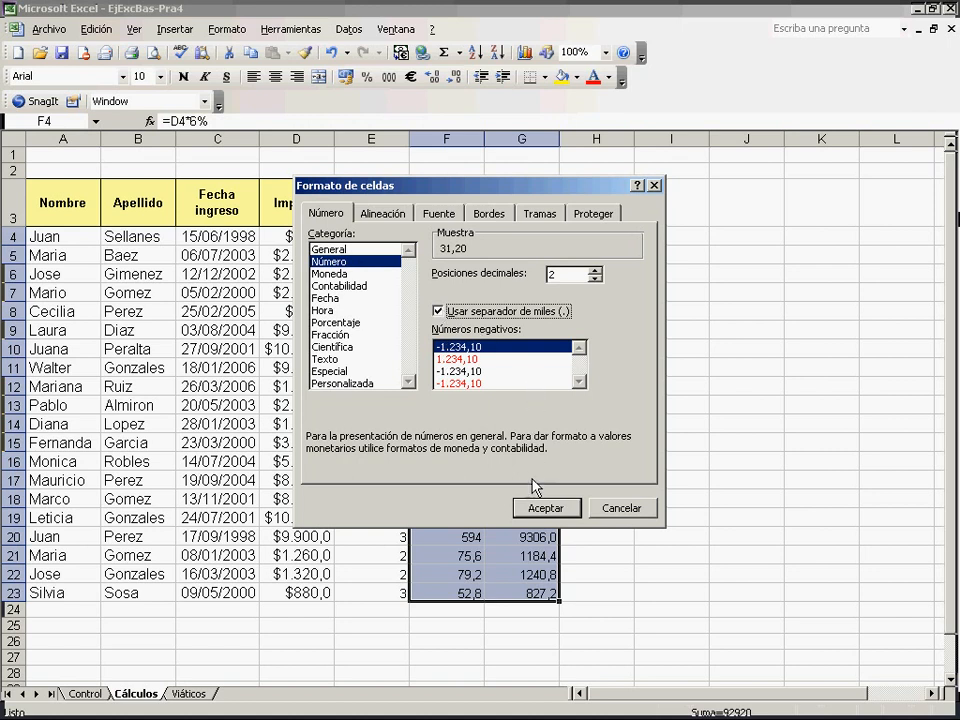
pyautogui.click(543, 508)
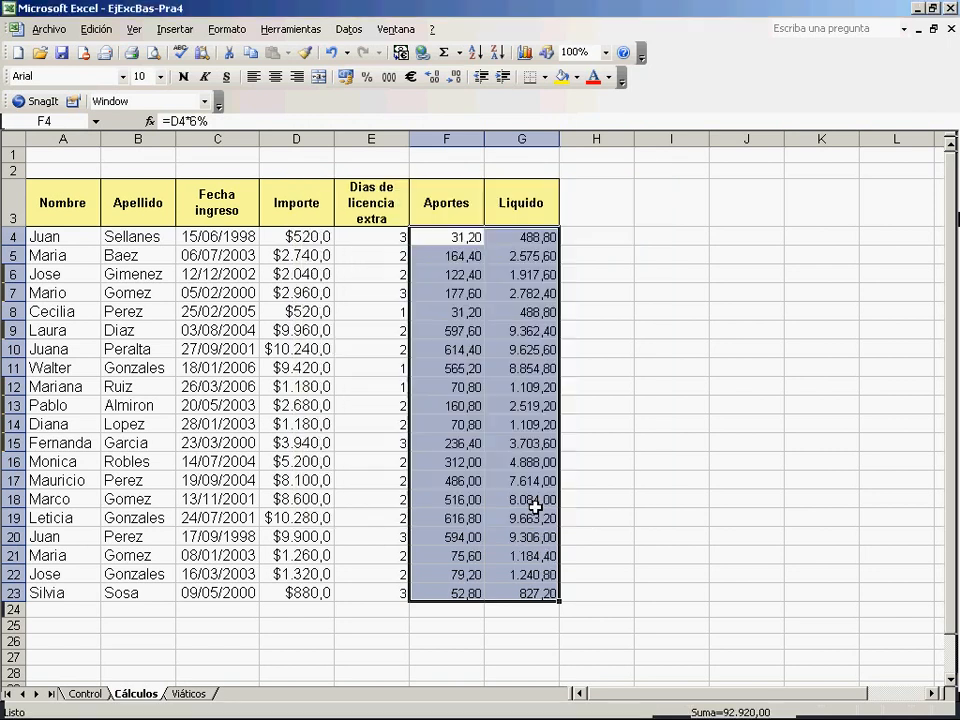
pyautogui.click(600, 315)
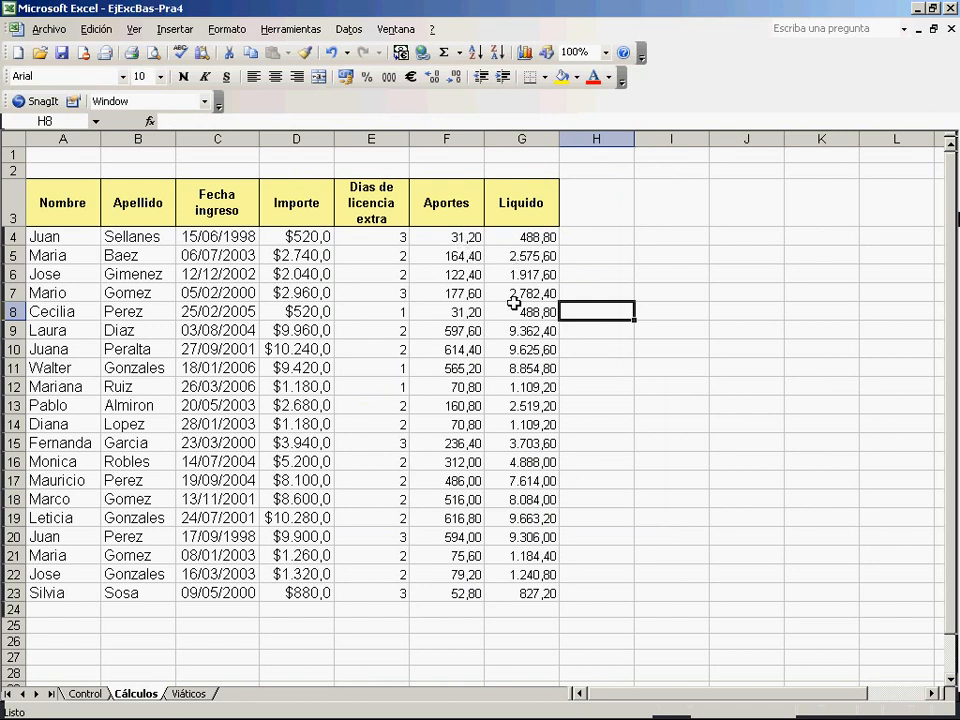
# Apply thin outline and inside borders to the employee data range A4:G23.
pyautogui.click(40, 236)
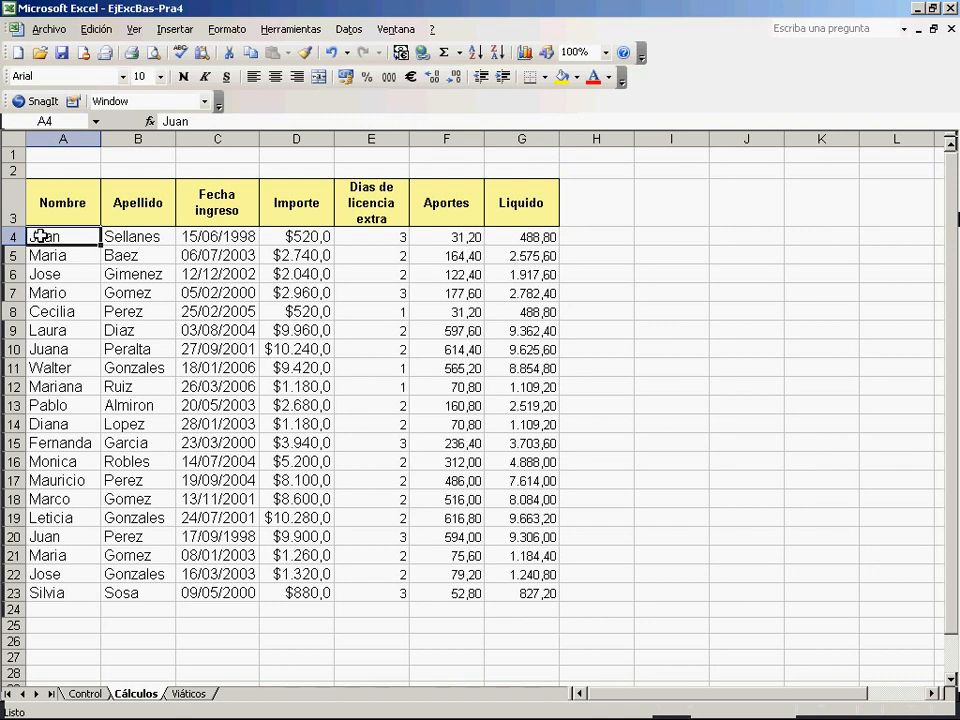
pyautogui.moveTo(40, 236); pyautogui.dragTo(531, 588)
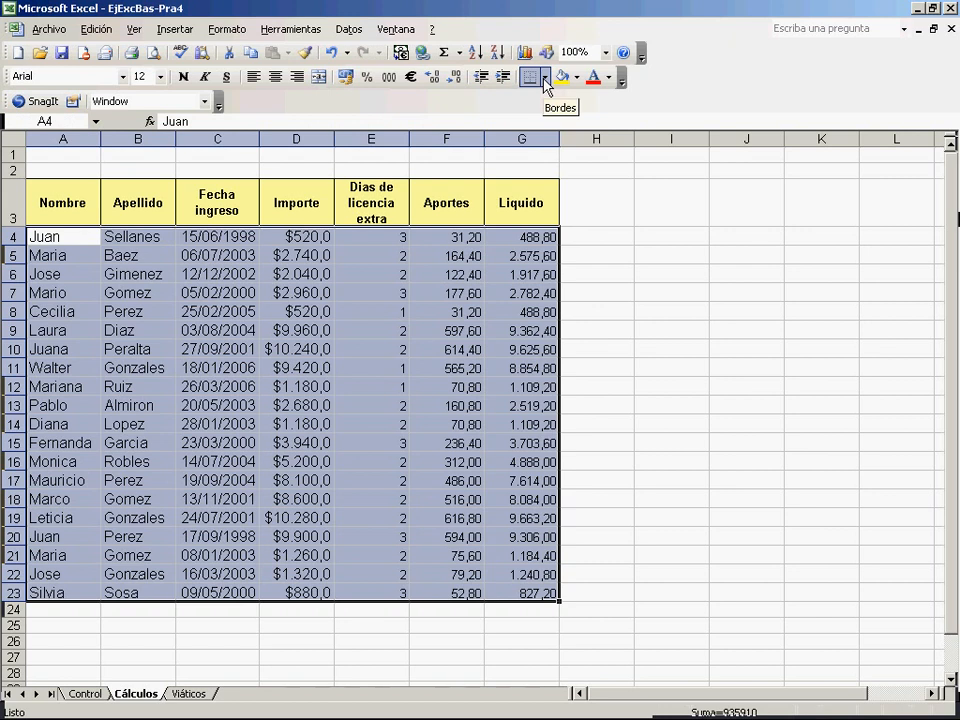
pyautogui.click(224, 31)
pyautogui.click(224, 48)
pyautogui.click(494, 216)
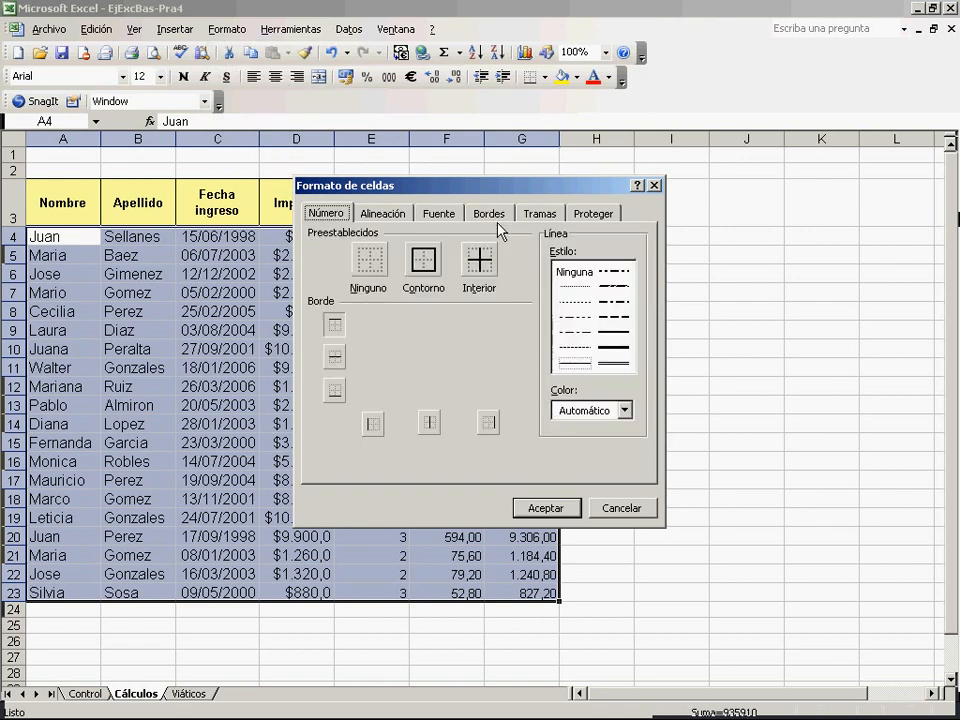
pyautogui.click(434, 268)
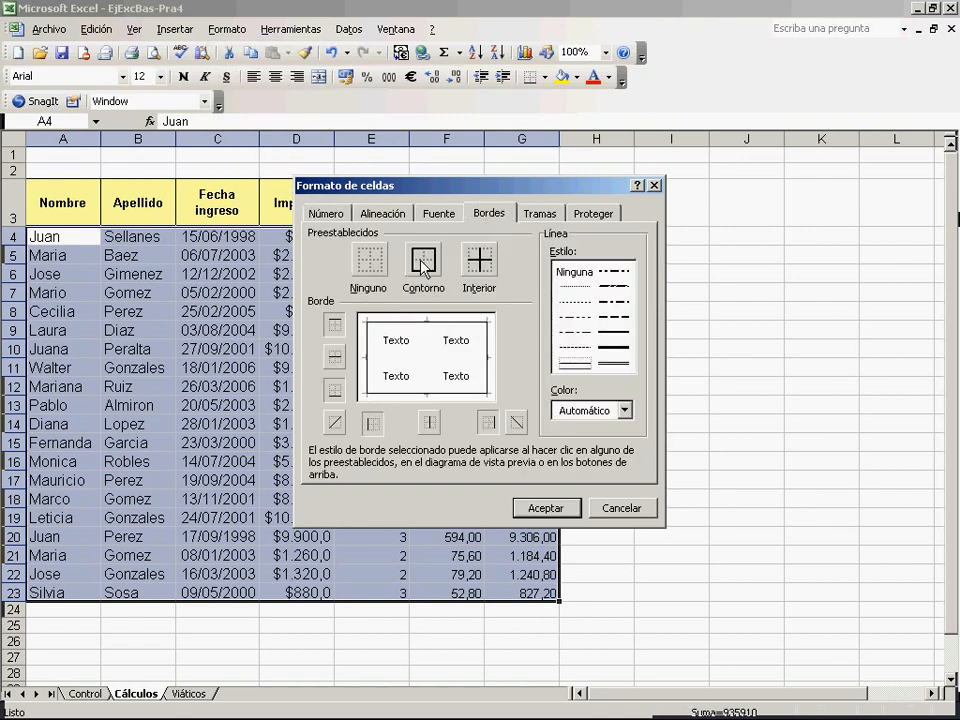
pyautogui.click(481, 263)
pyautogui.click(537, 512)
pyautogui.click(537, 512)
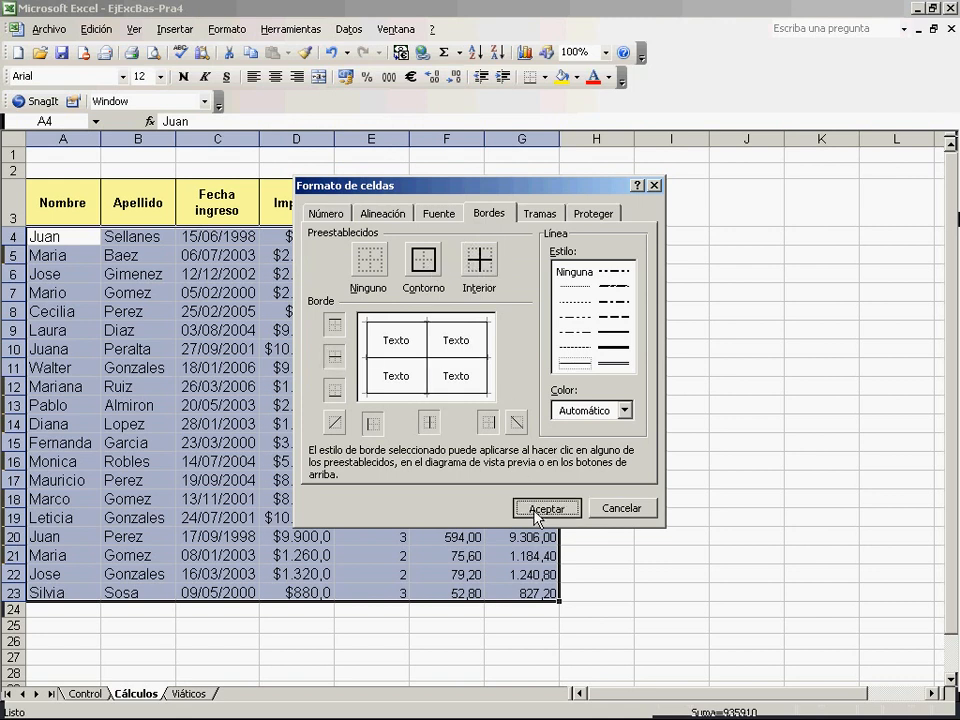
# Give the header row A3:G3 double-line borders around the outline and between the cells.
pyautogui.click(58, 213)
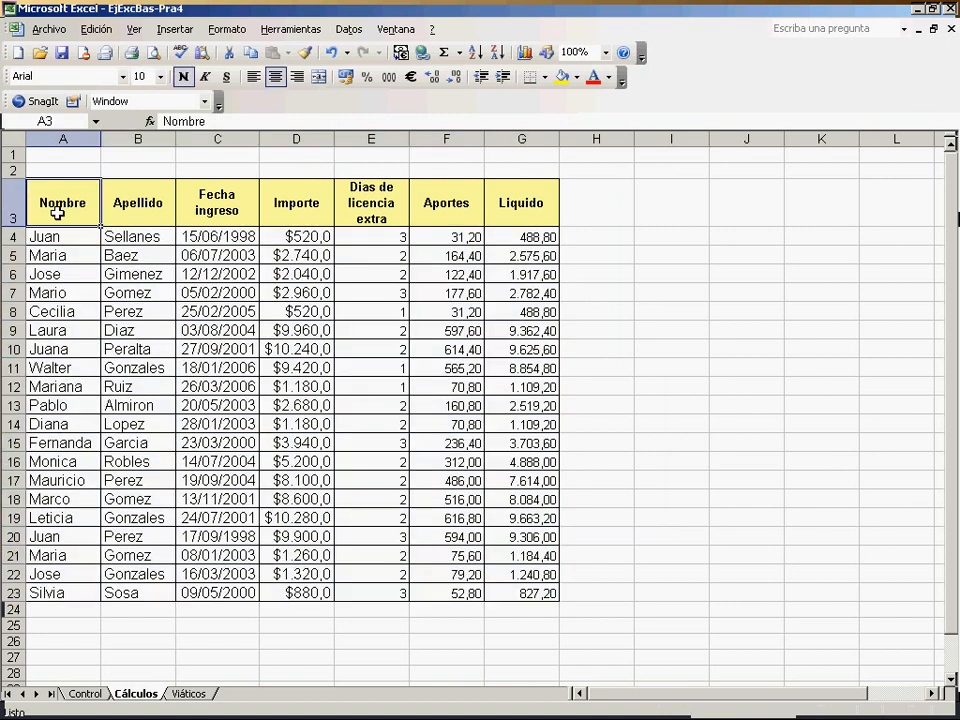
pyautogui.moveTo(54, 208); pyautogui.dragTo(482, 208)
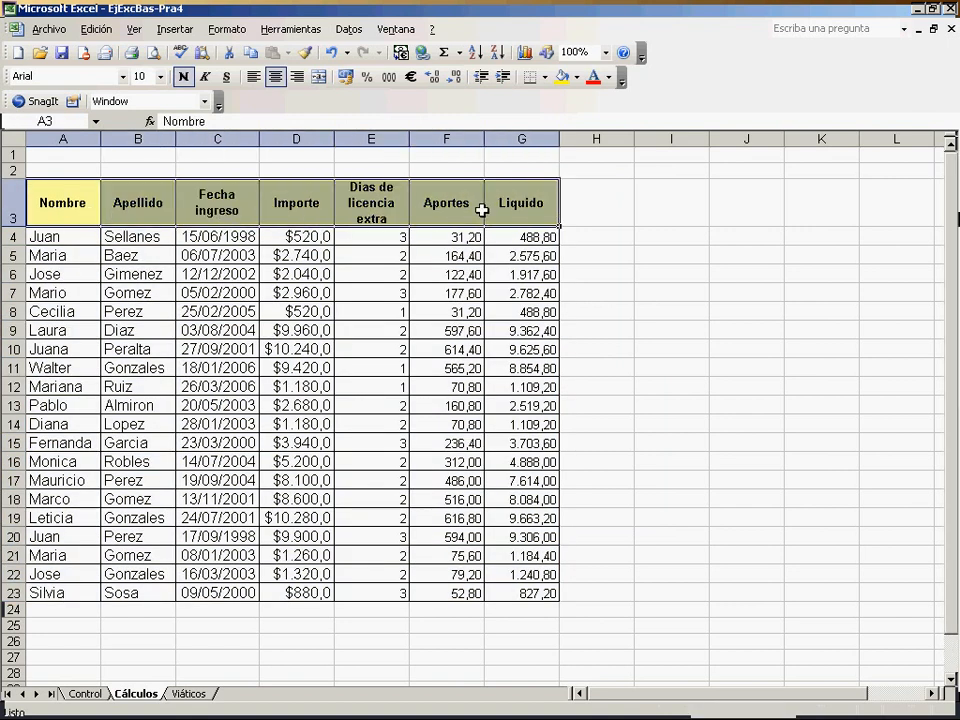
pyautogui.click(226, 29)
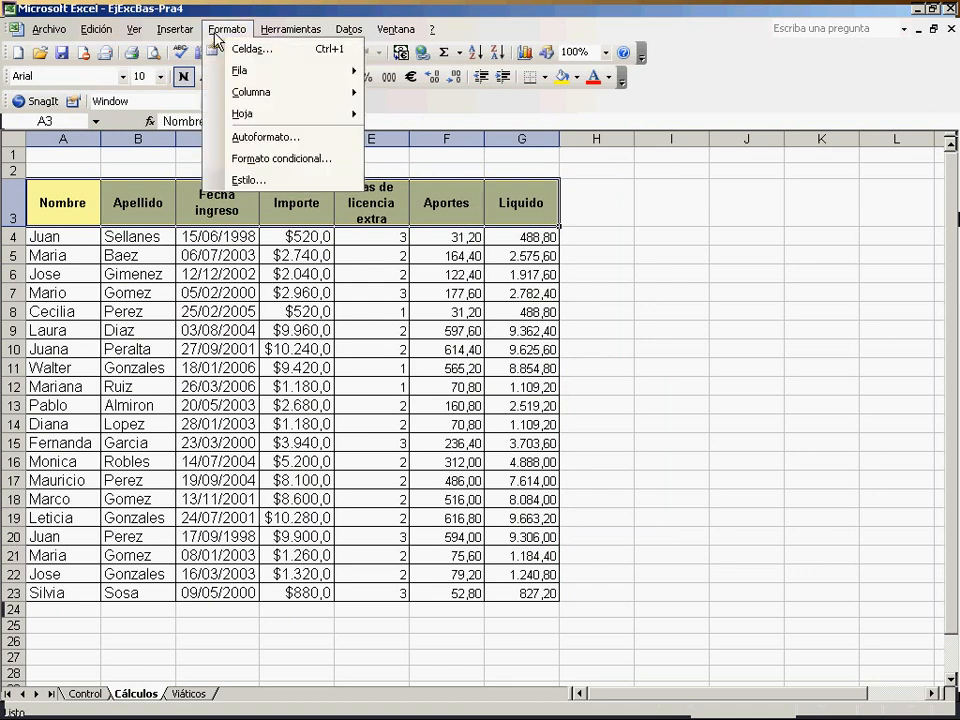
pyautogui.click(240, 50)
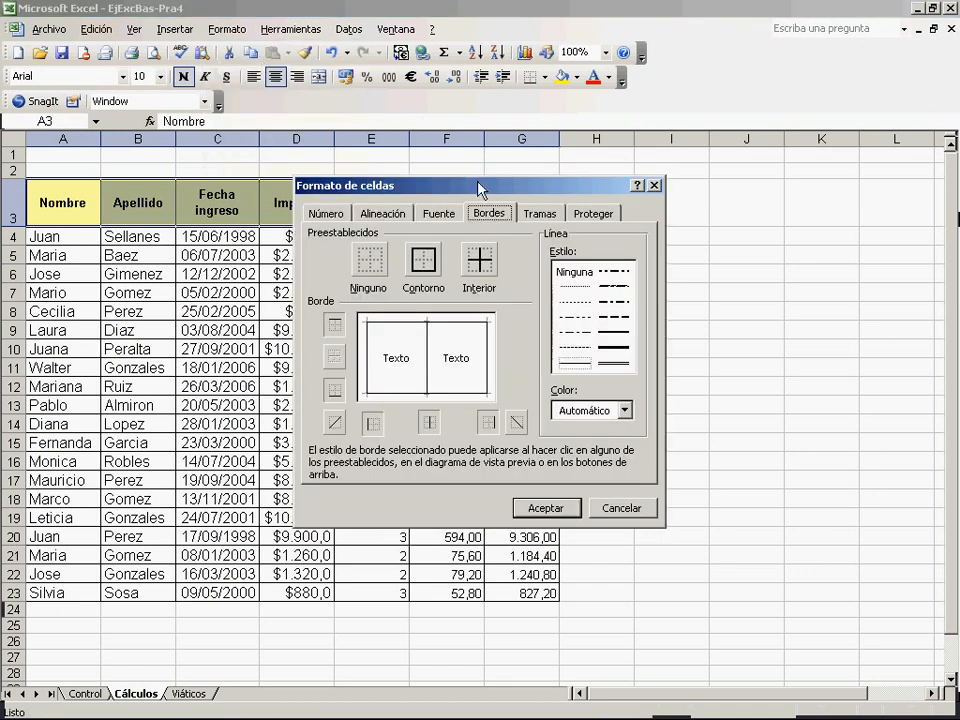
pyautogui.click(612, 364)
pyautogui.click(424, 262)
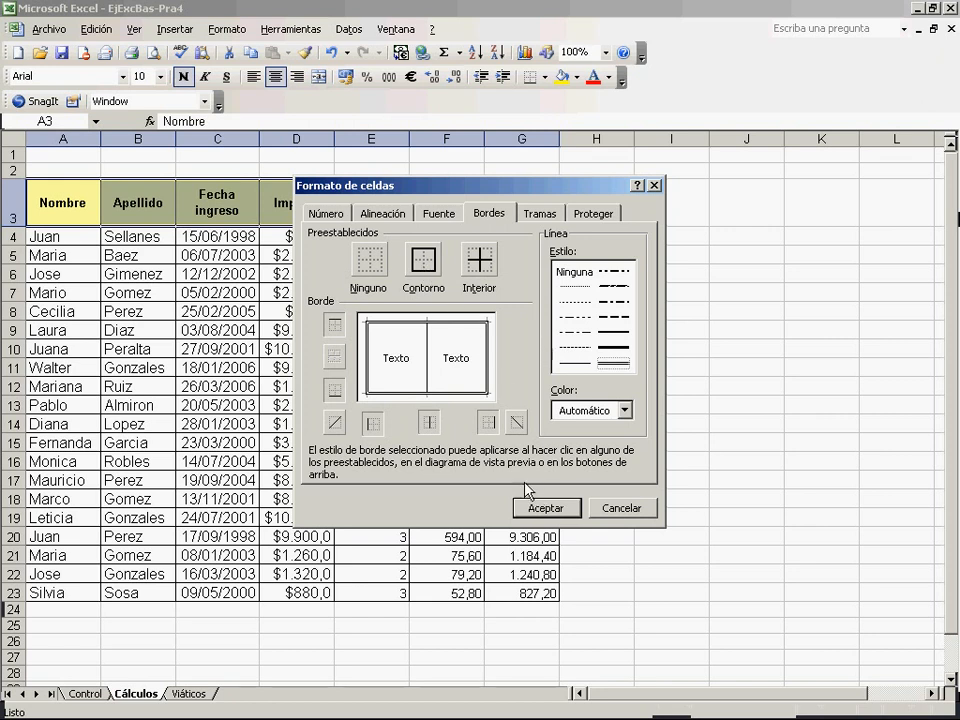
pyautogui.click(428, 358)
pyautogui.click(538, 510)
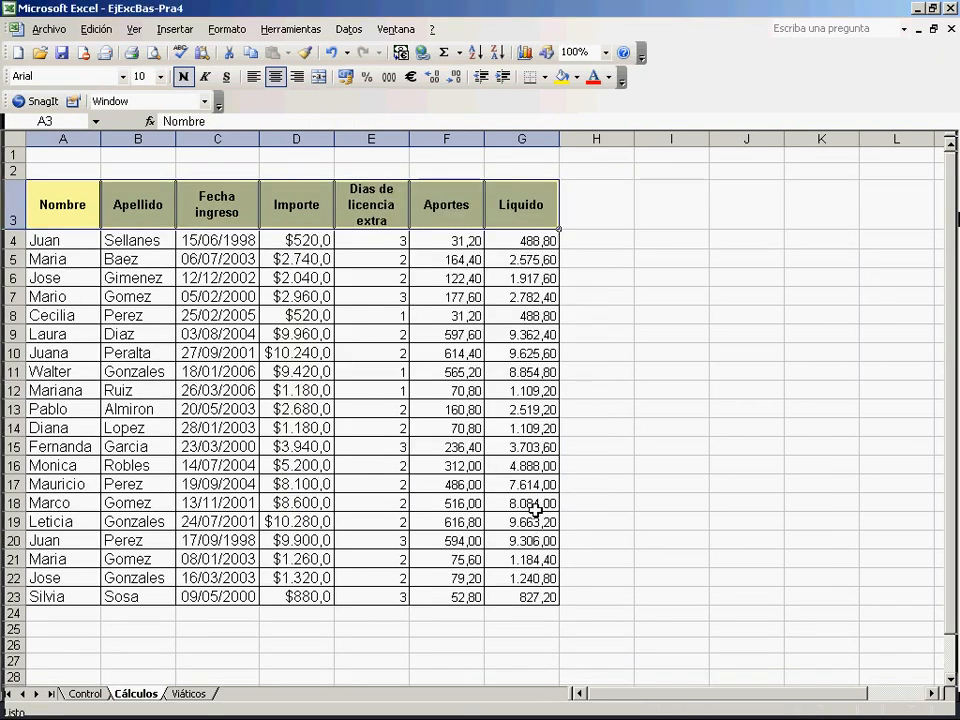
pyautogui.click(360, 369)
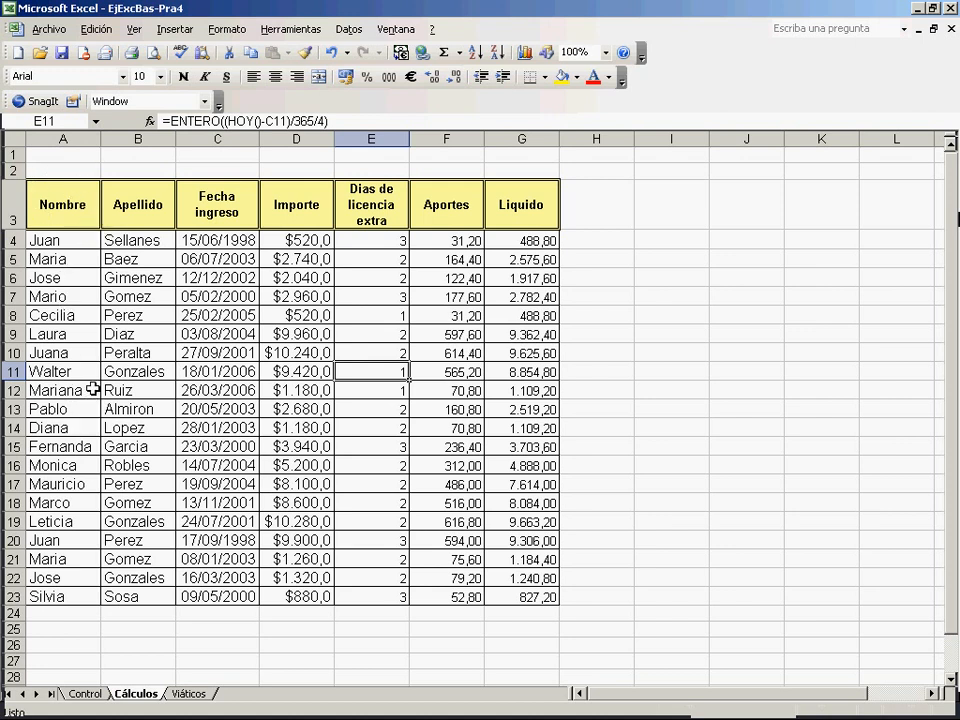
pyautogui.click(137, 352)
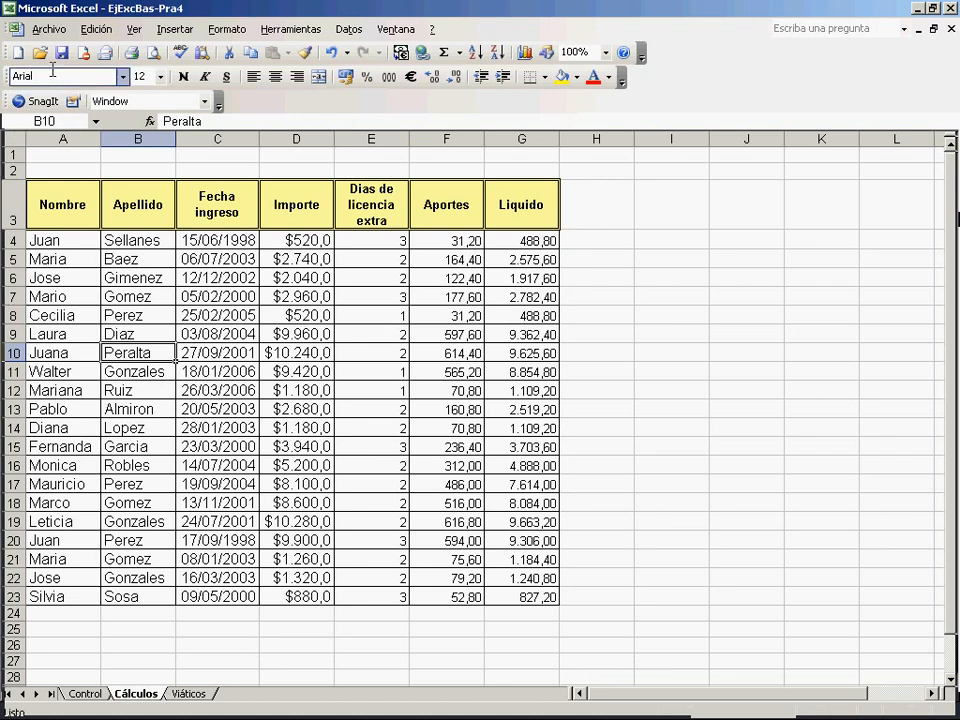
# Save the workbook under the name Calculos in the EXCEL folder on the desktop (Escritorio).
pyautogui.click(53, 35)
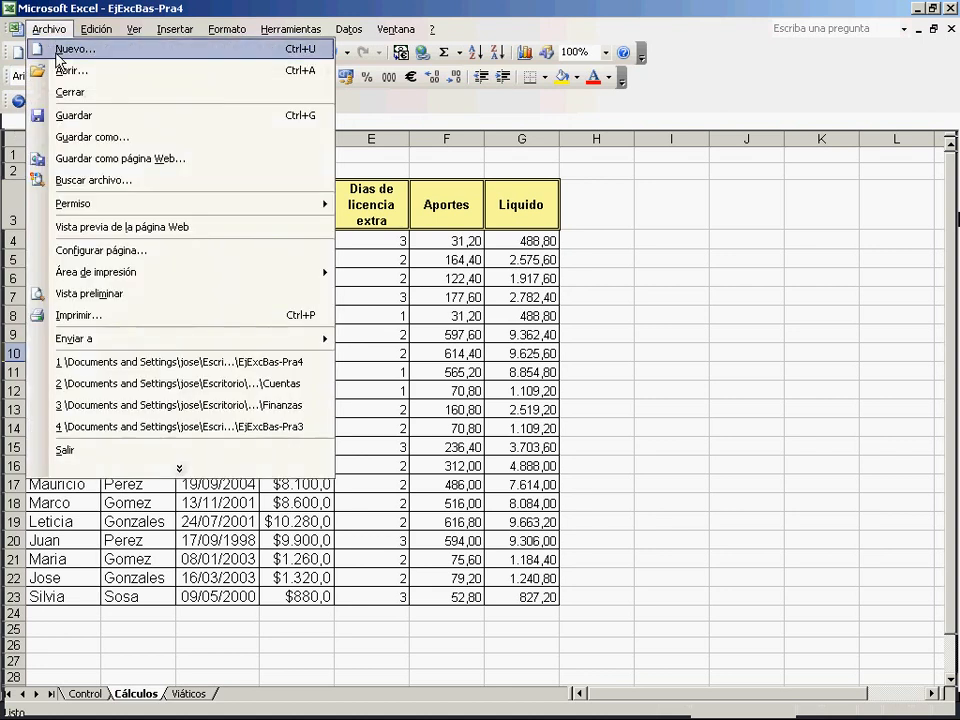
pyautogui.click(93, 137)
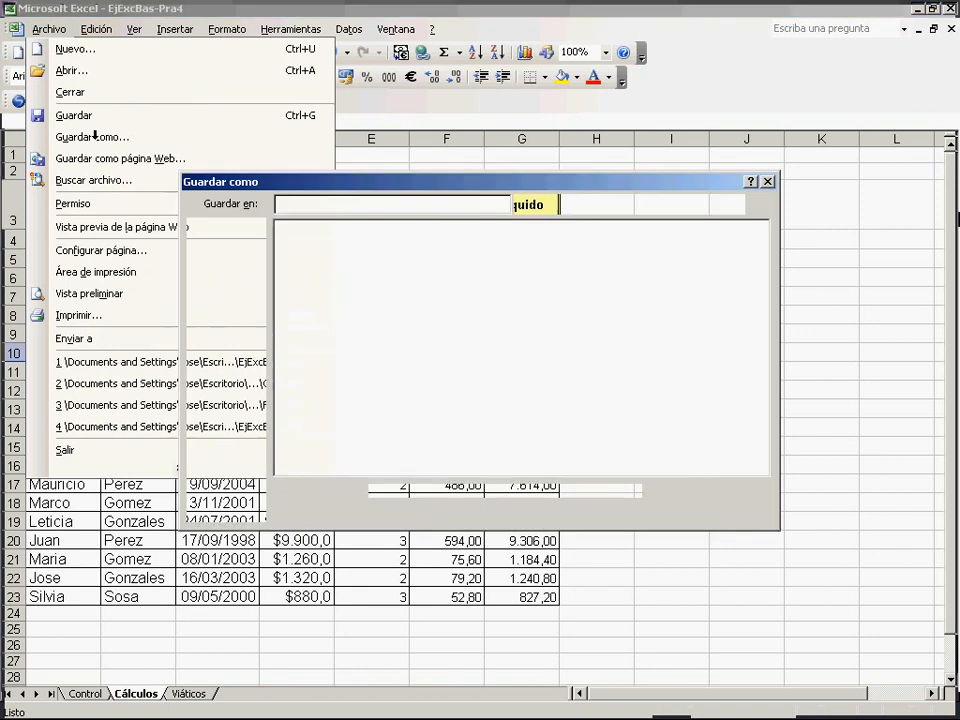
pyautogui.click(227, 295)
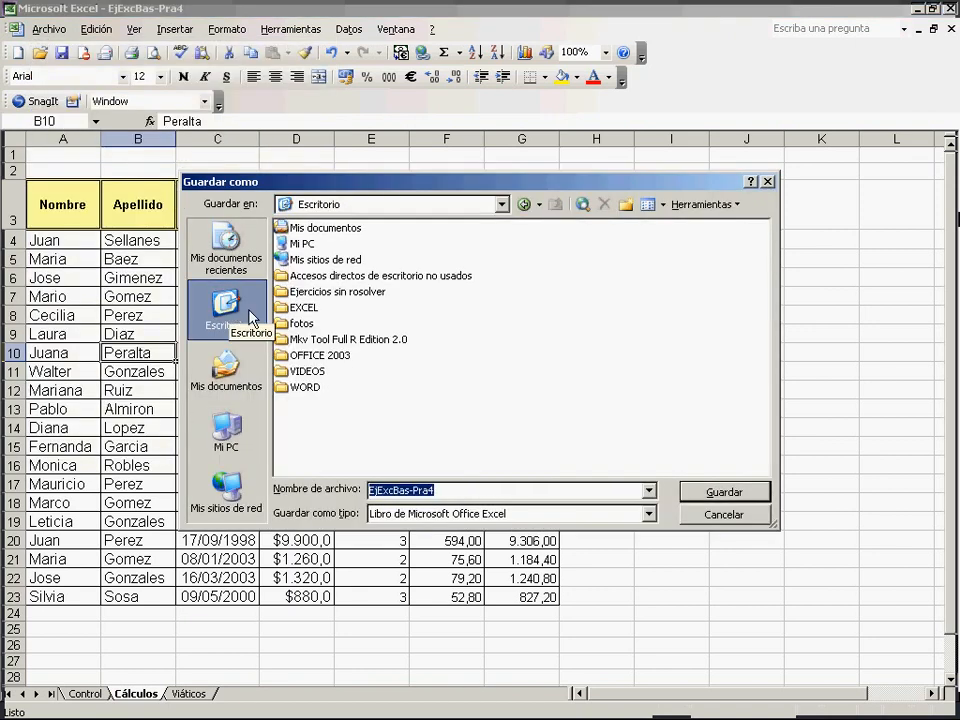
pyautogui.click(302, 310)
pyautogui.doubleClick(302, 309)
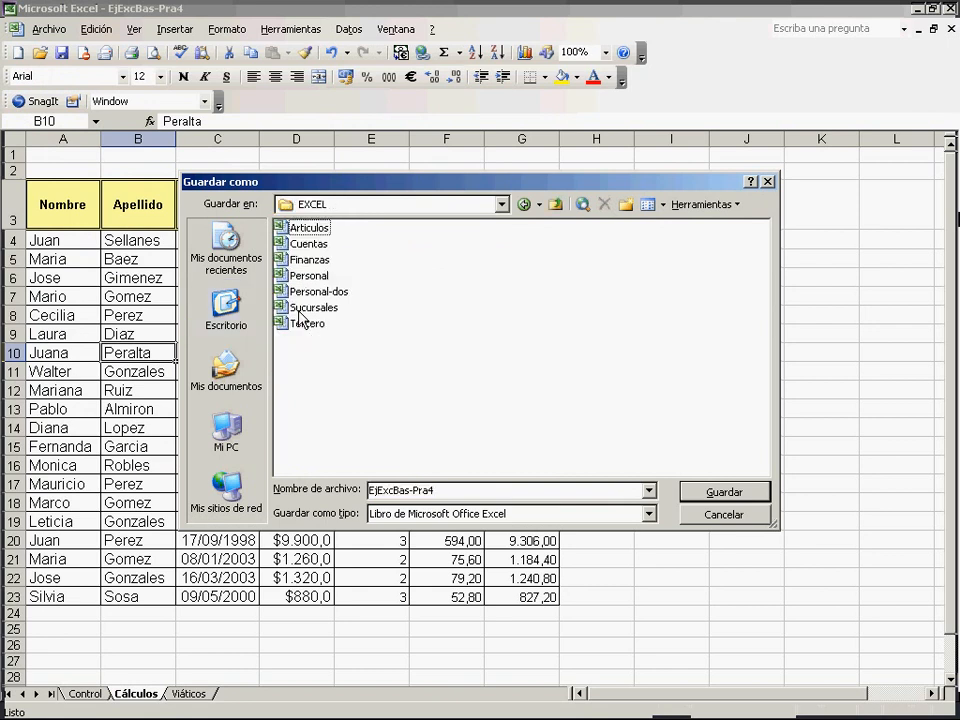
pyautogui.moveTo(436, 490); pyautogui.dragTo(348, 482)
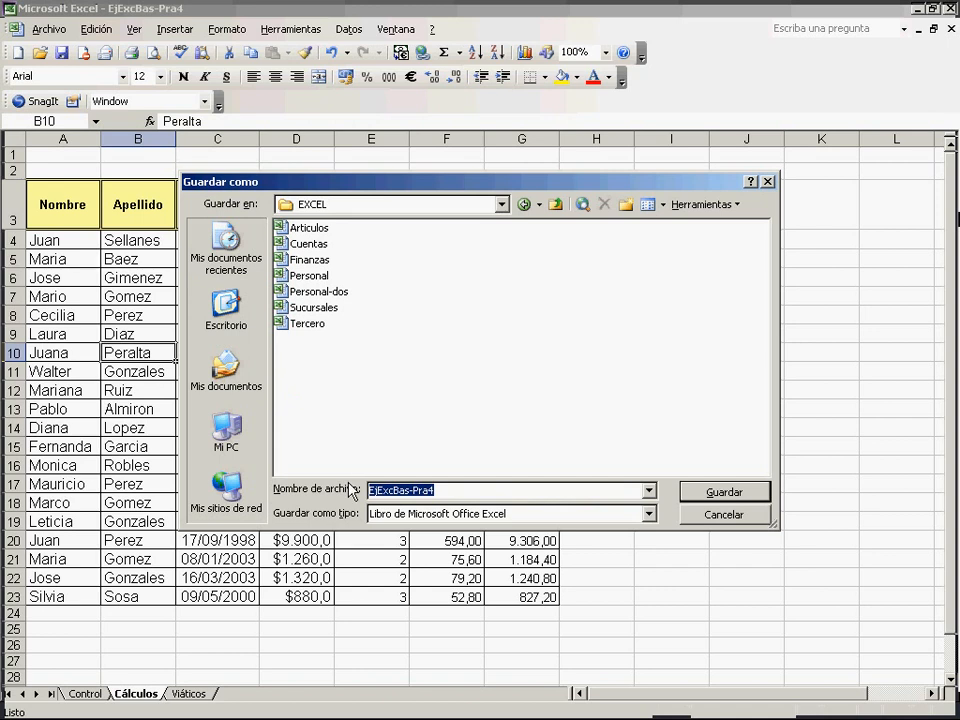
pyautogui.write('Calculos')
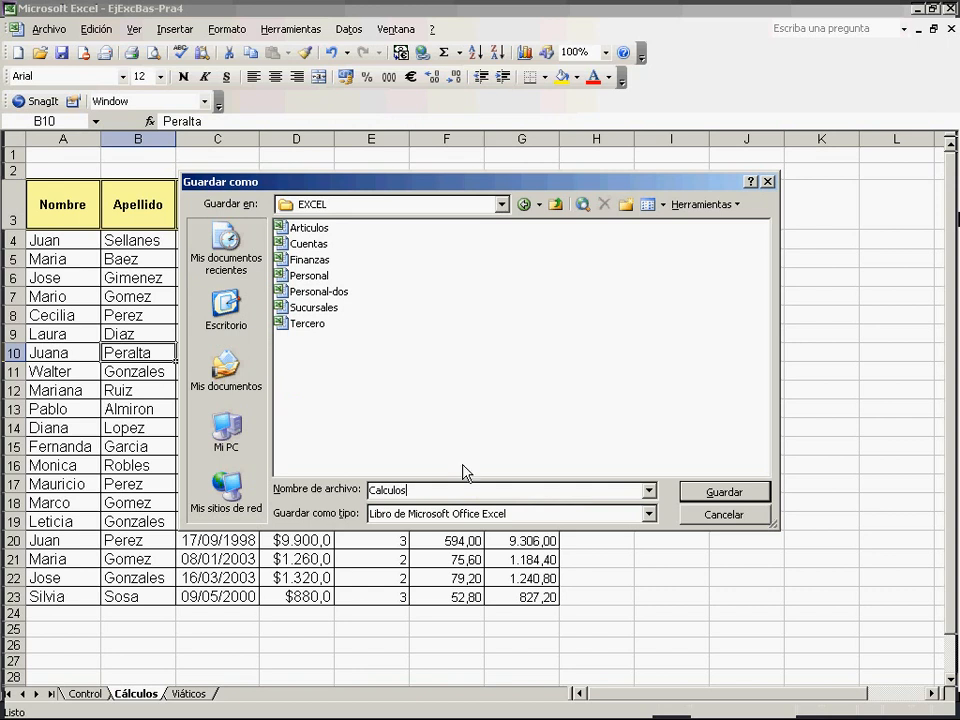
pyautogui.click(736, 497)
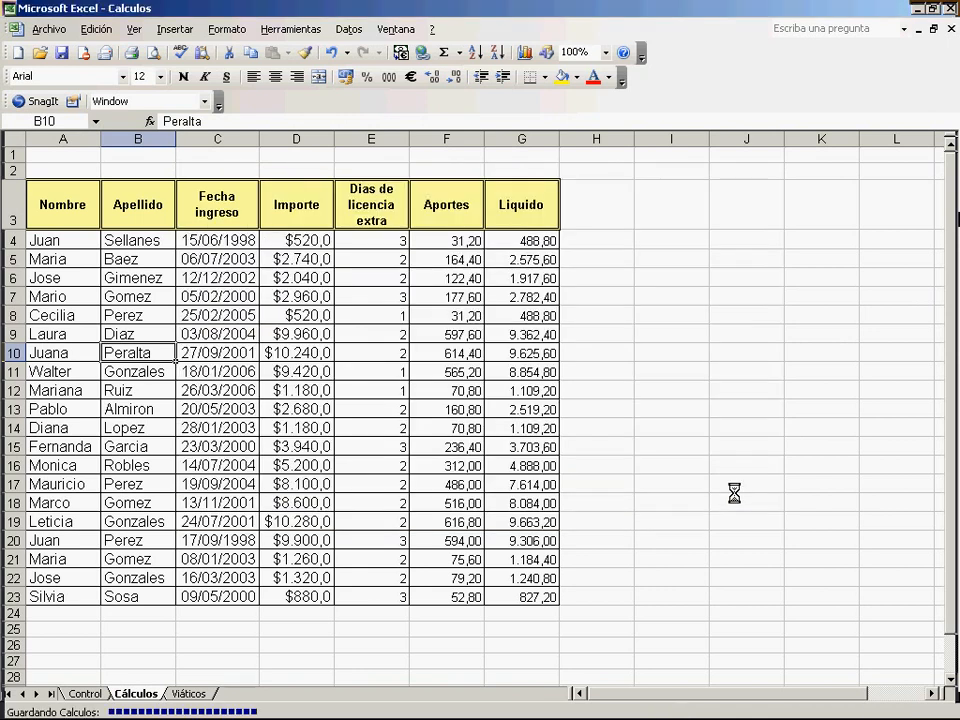